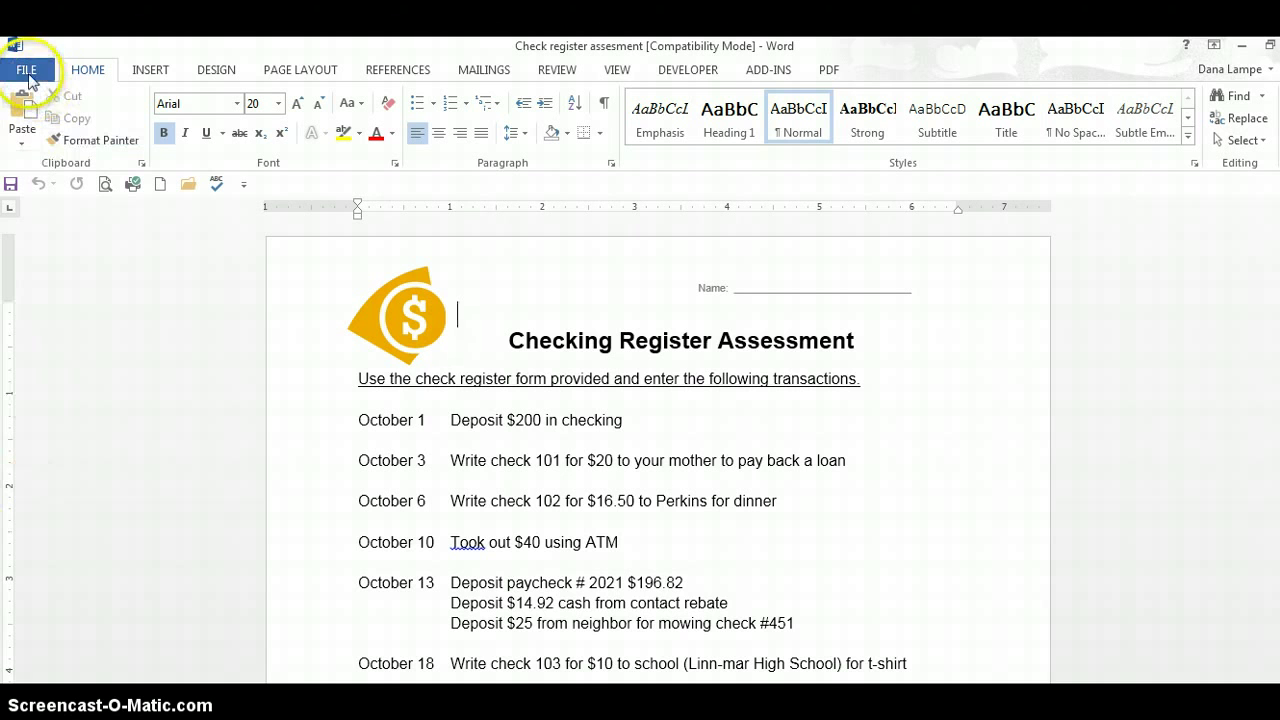
Open the print settings for the document and bring up the properties of the HS Main Level Toshiba 556 printer
{"action": "left_click", "coordinate": [27, 72]}
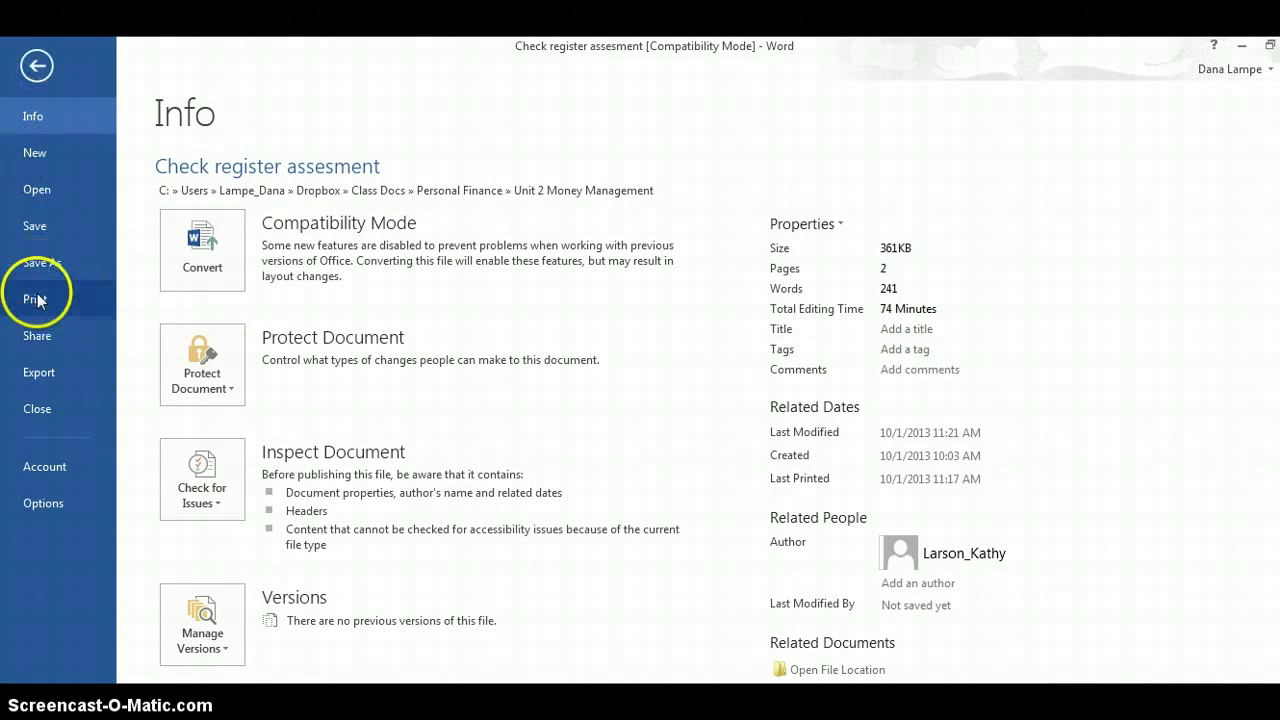
{"action": "left_click", "coordinate": [36, 299]}
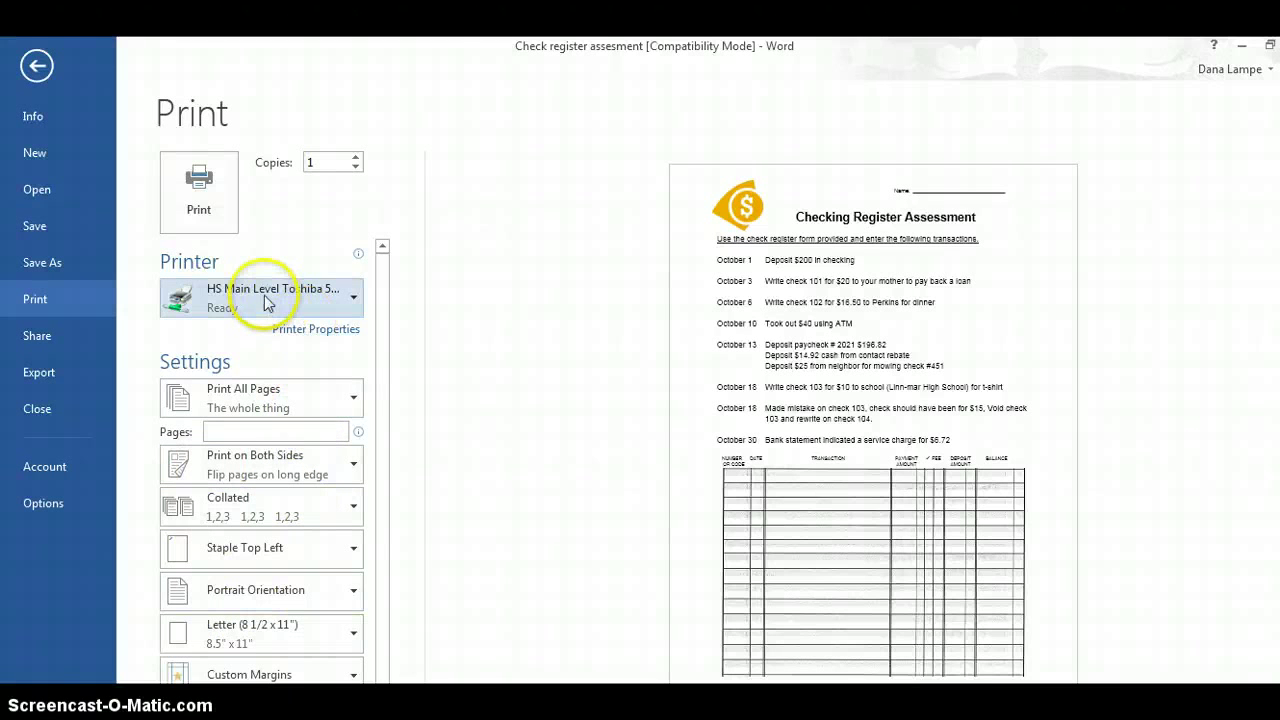
{"action": "left_click", "coordinate": [288, 333]}
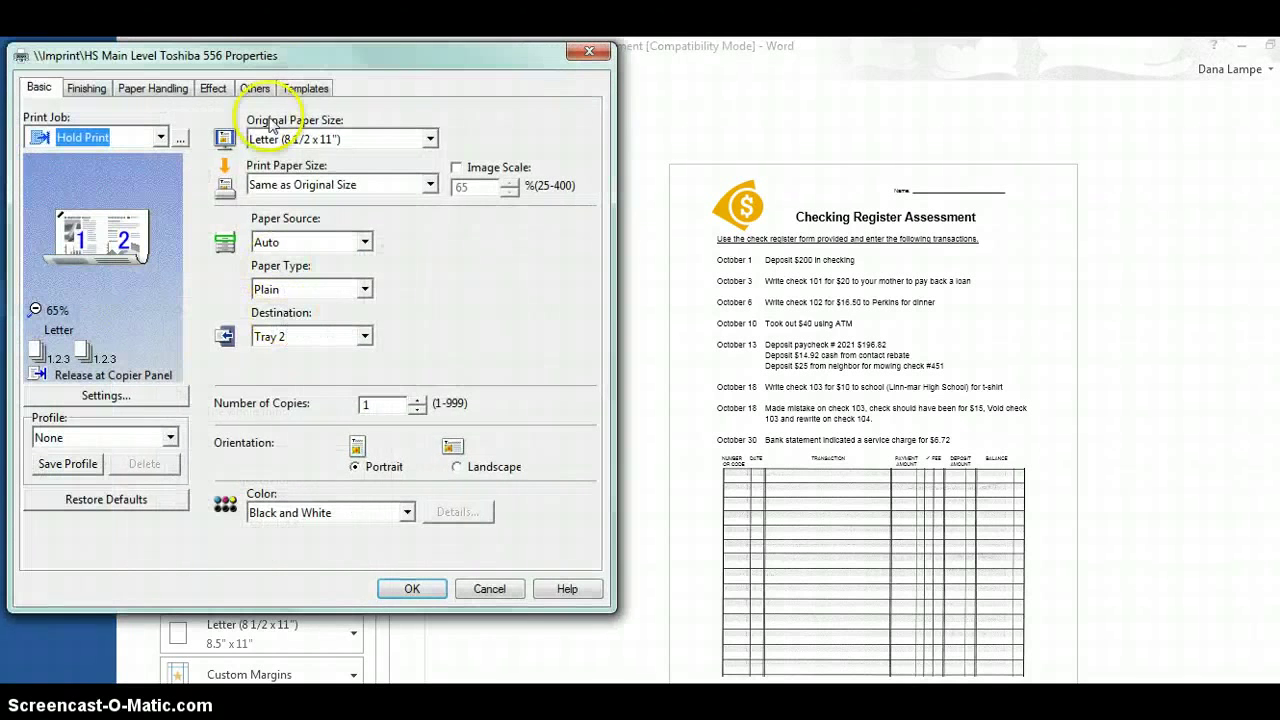
{"action": "left_click", "coordinate": [265, 64]}
{"action": "left_click_drag", "start_coordinate": [265, 64], "coordinate": [350, 85]}
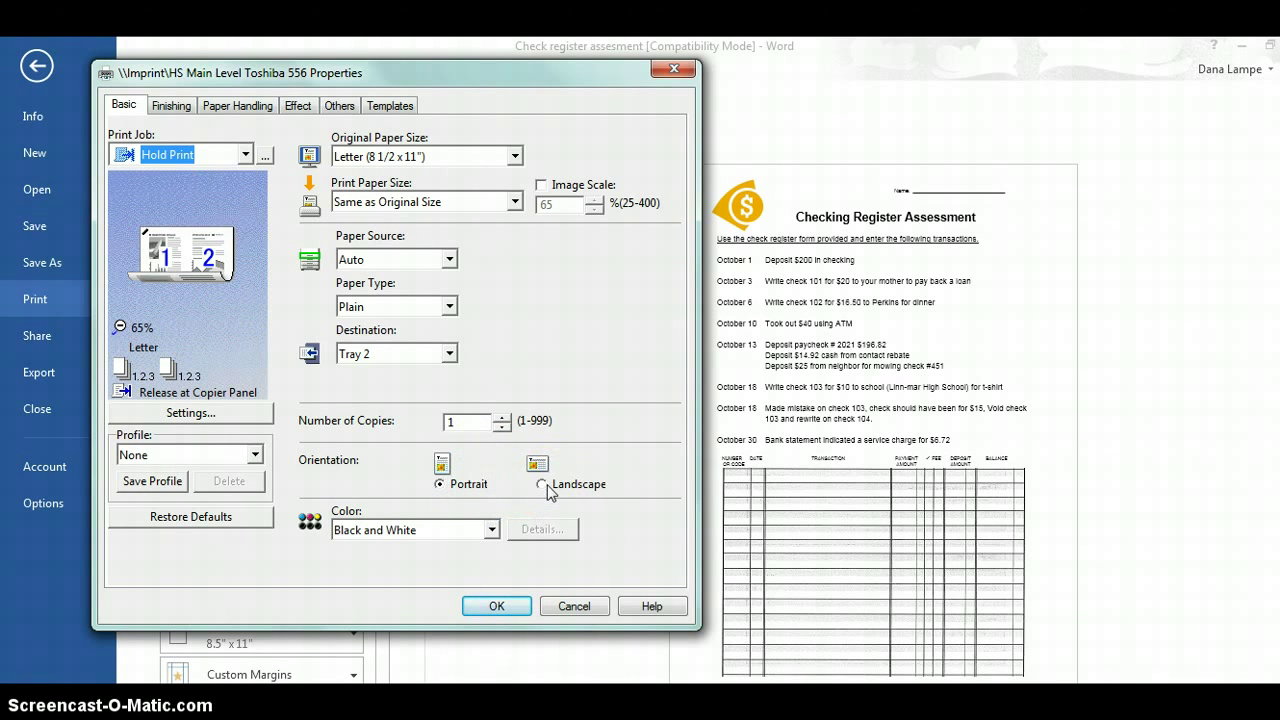
Set the finishing options to single-sided printing with 1 page per sheet
{"action": "left_click", "coordinate": [171, 107]}
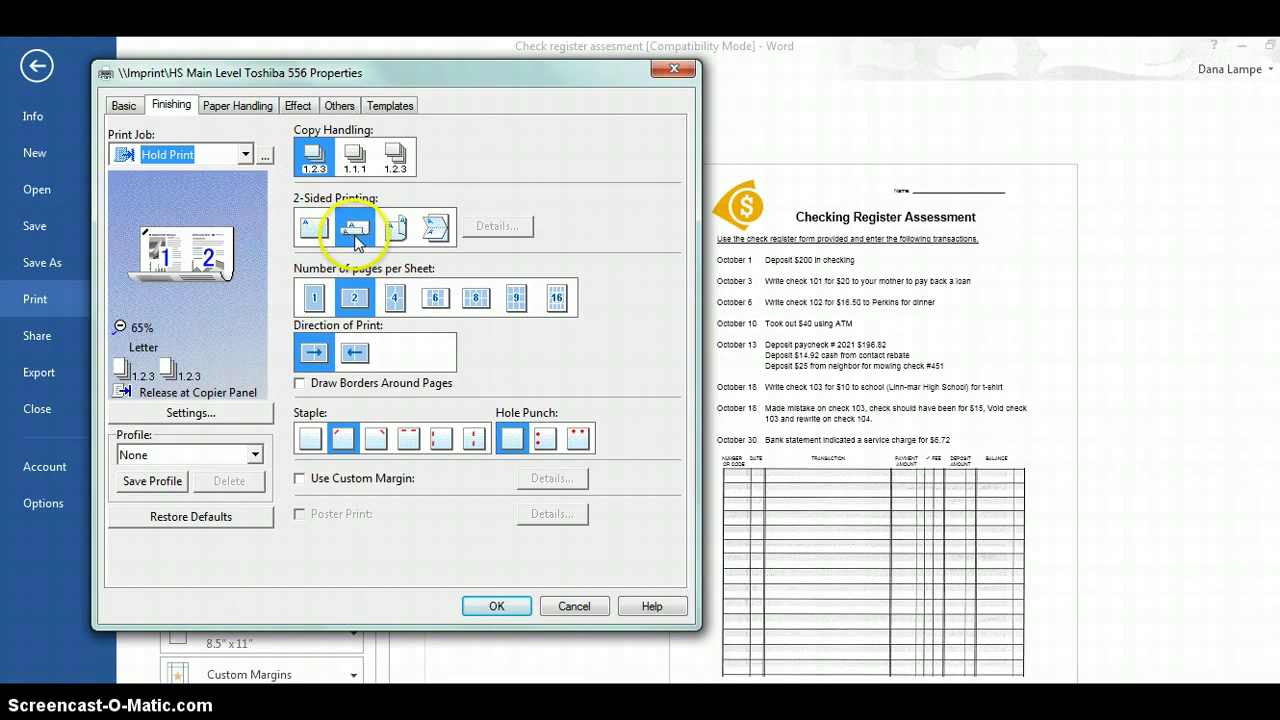
{"action": "left_click", "coordinate": [343, 435]}
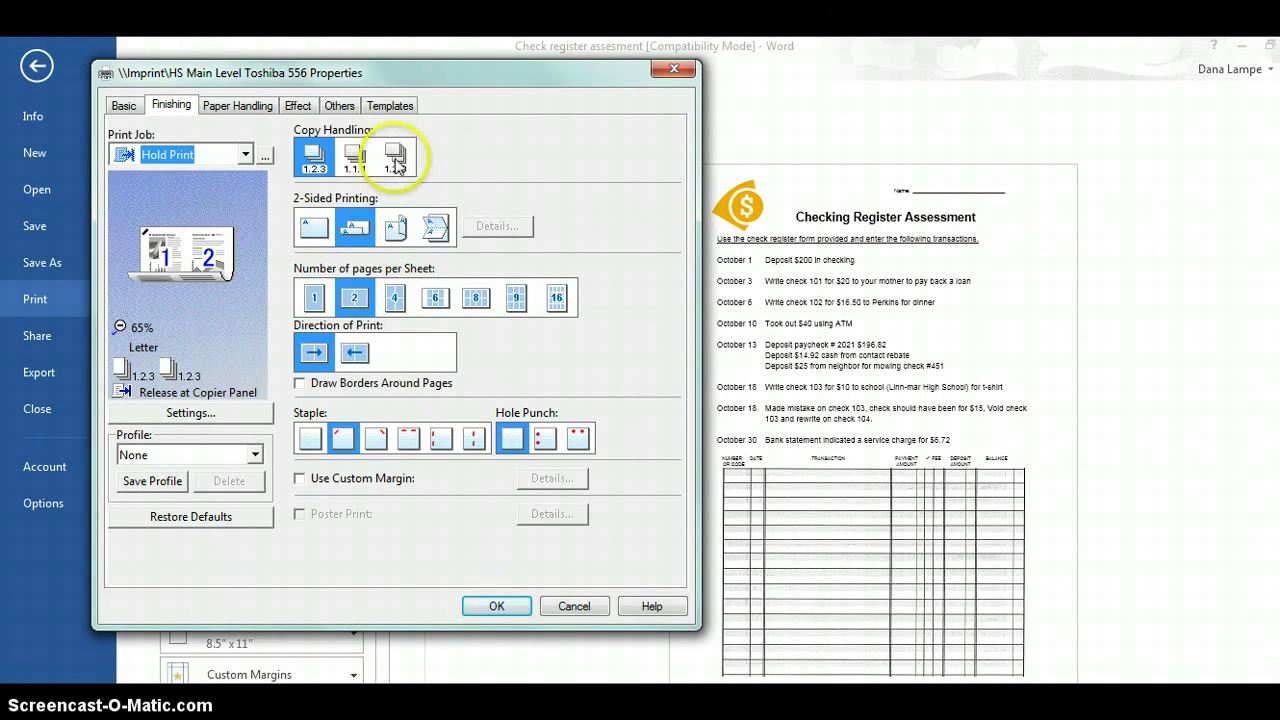
{"action": "left_click", "coordinate": [316, 230]}
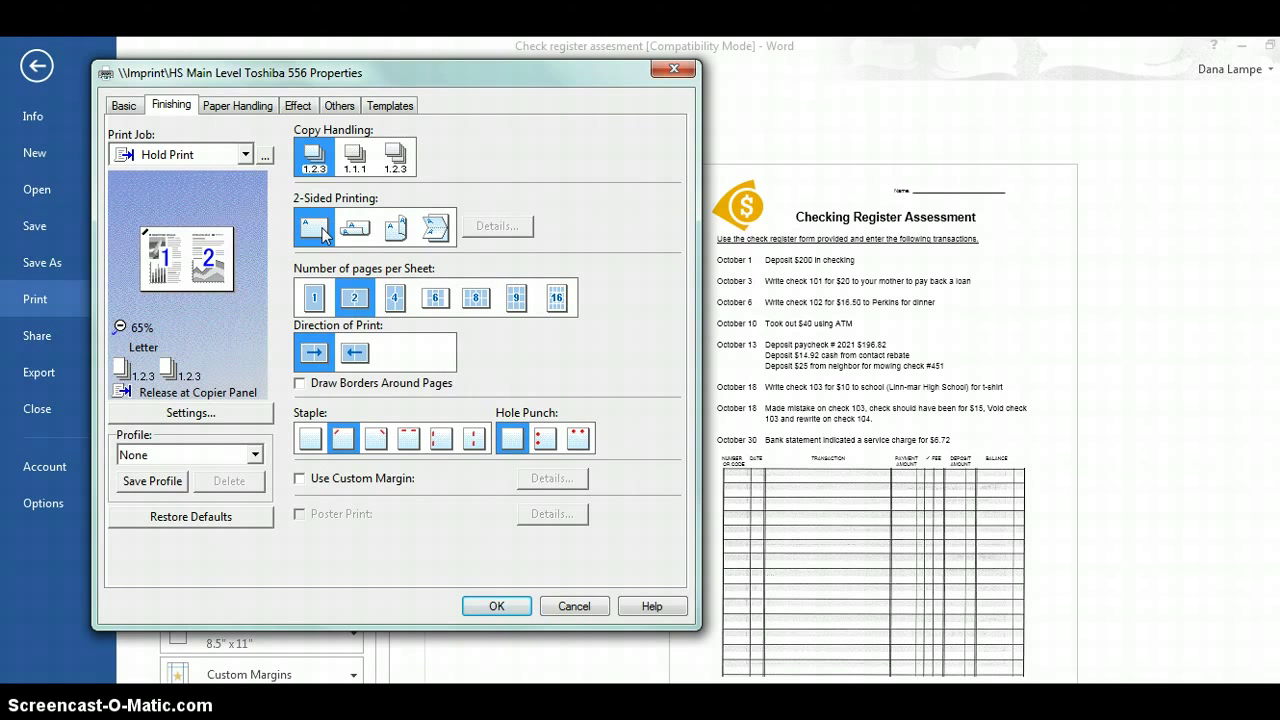
{"action": "left_click", "coordinate": [312, 297]}
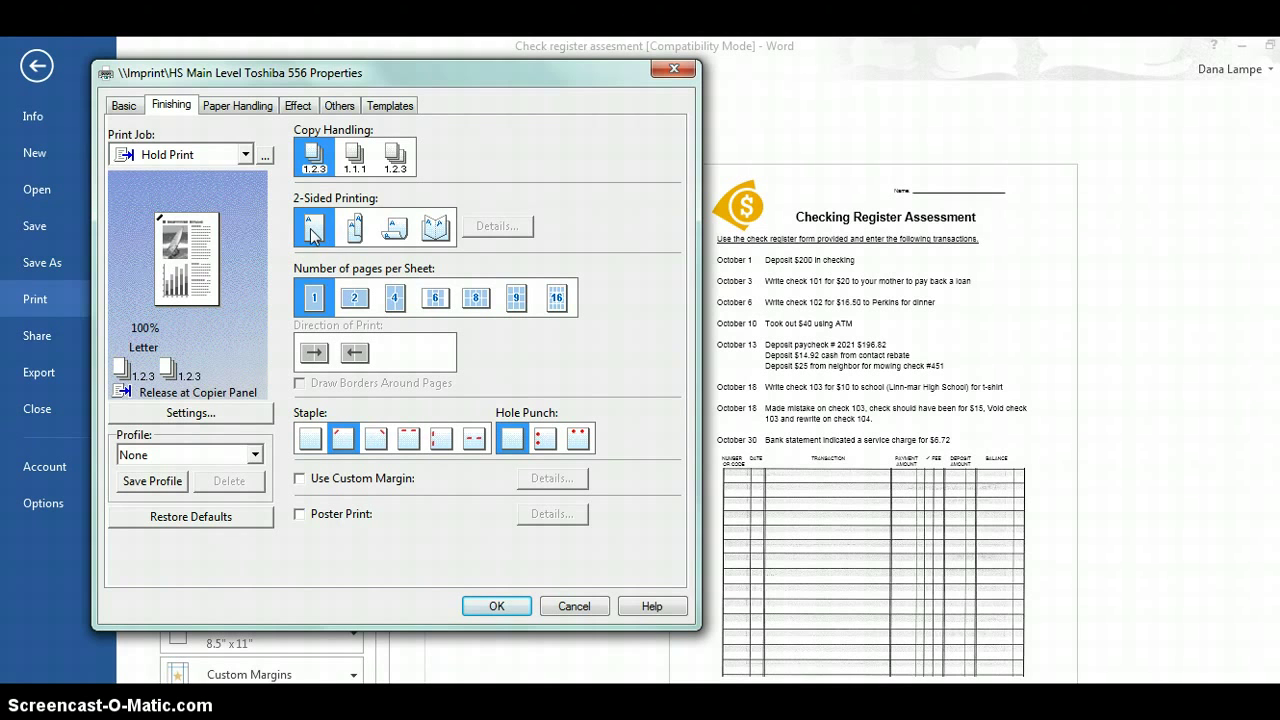
Try the long-edge, short-edge and booklet options for two-sided printing and return to single-sided printing
{"action": "left_click", "coordinate": [354, 230]}
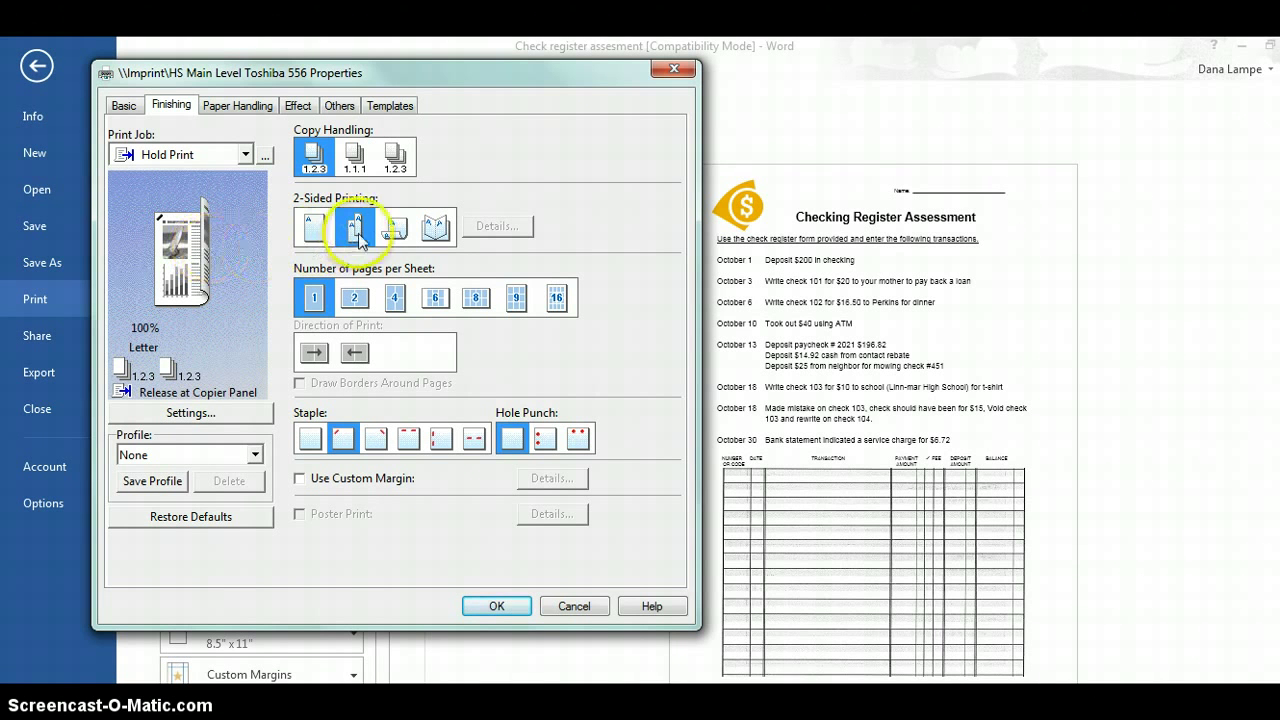
{"action": "left_click", "coordinate": [395, 232]}
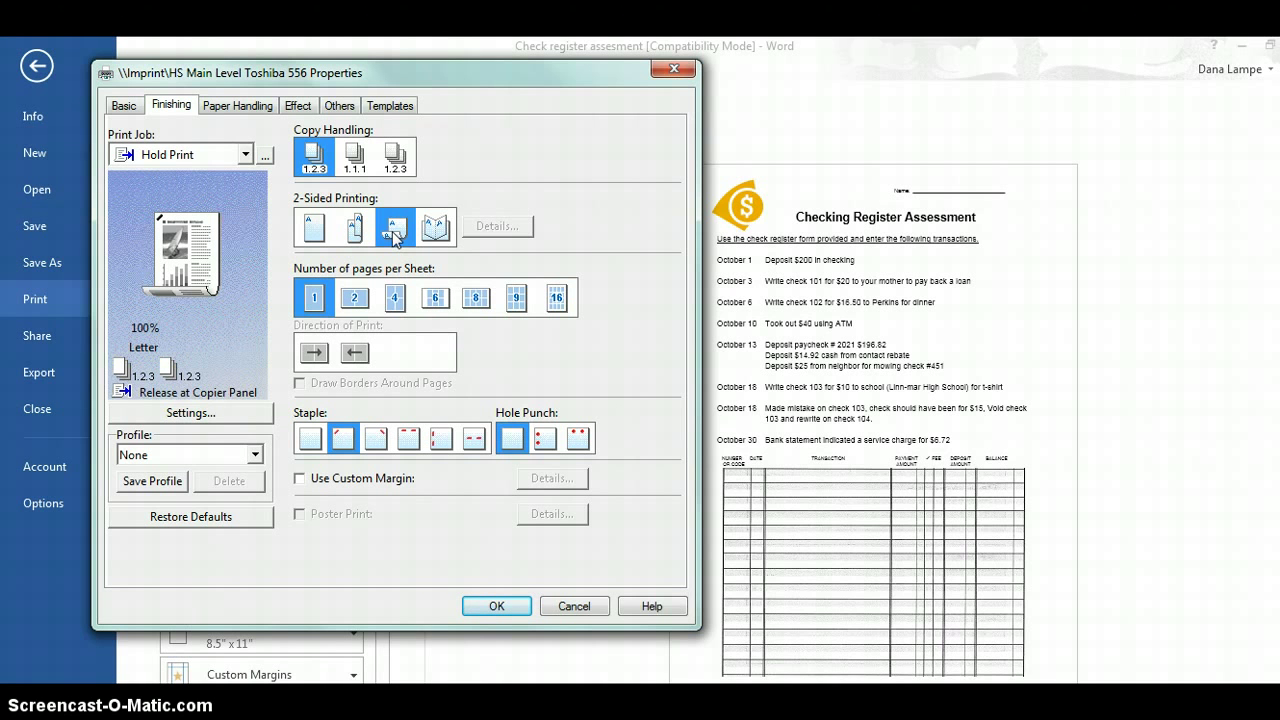
{"action": "left_click", "coordinate": [433, 229]}
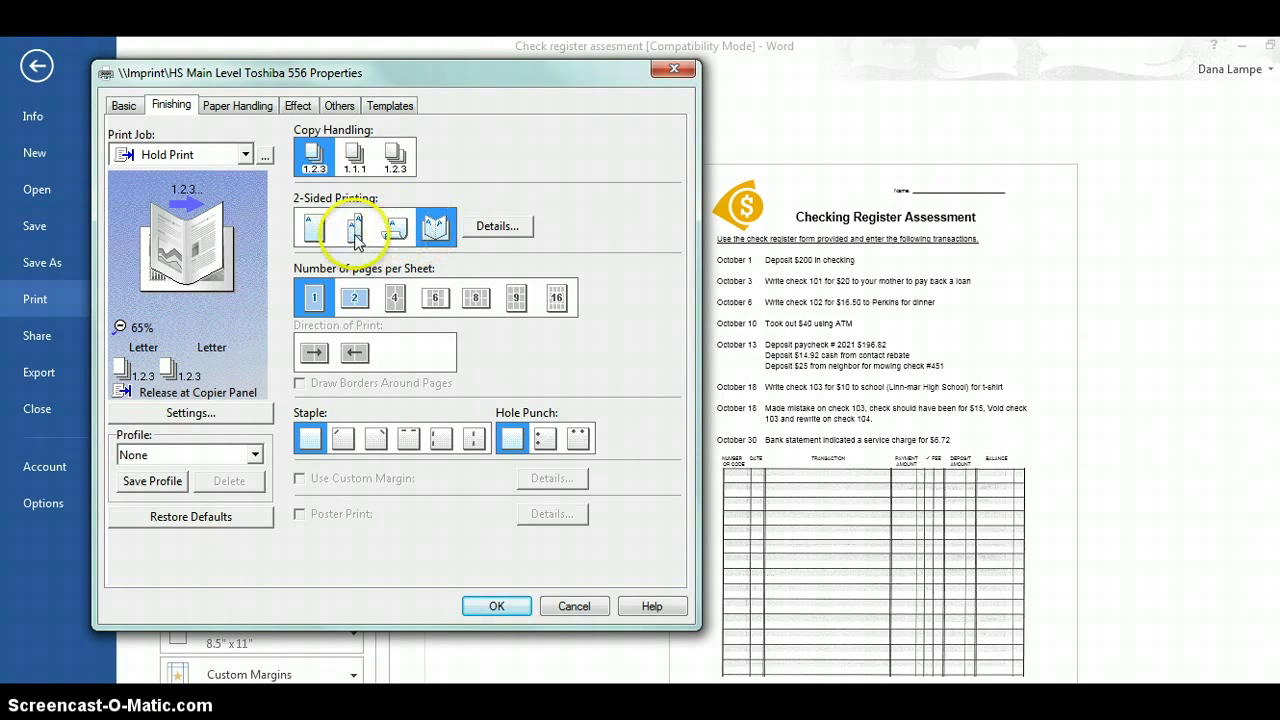
{"action": "left_click", "coordinate": [310, 230]}
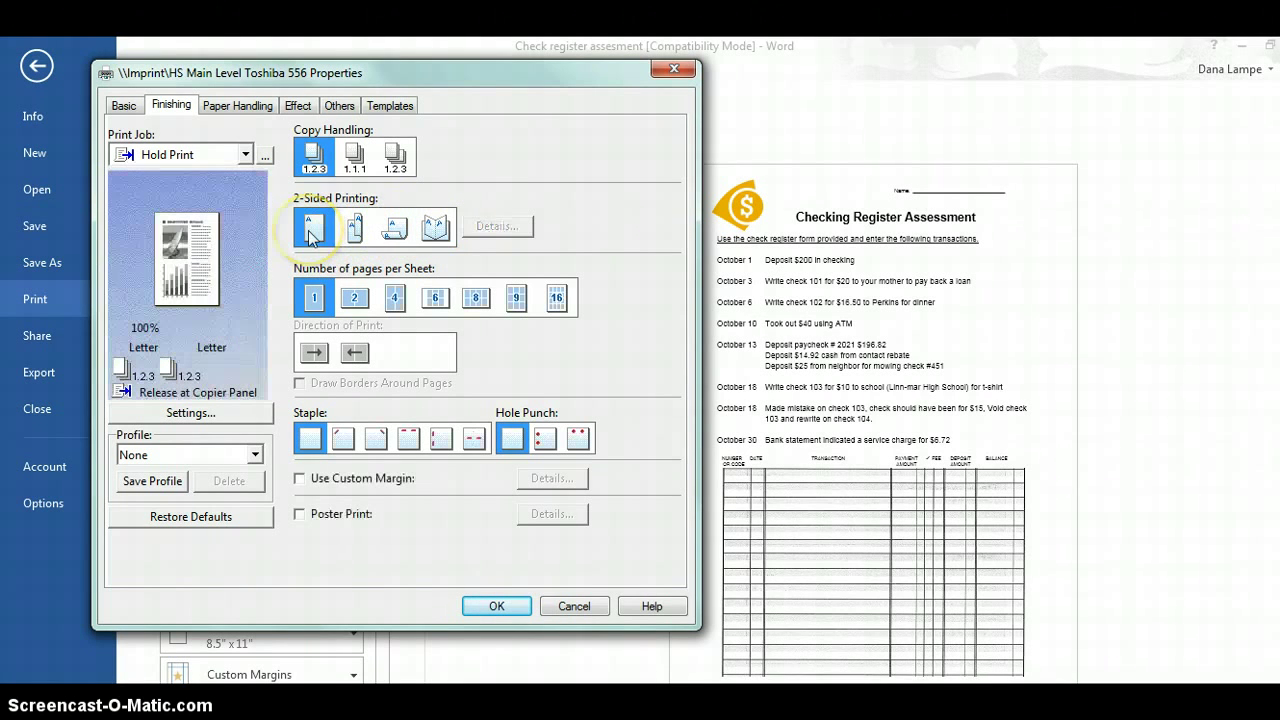
Try layouts of 2, 4 and 16 pages per sheet and return to 1 page per sheet
{"action": "left_click", "coordinate": [314, 300]}
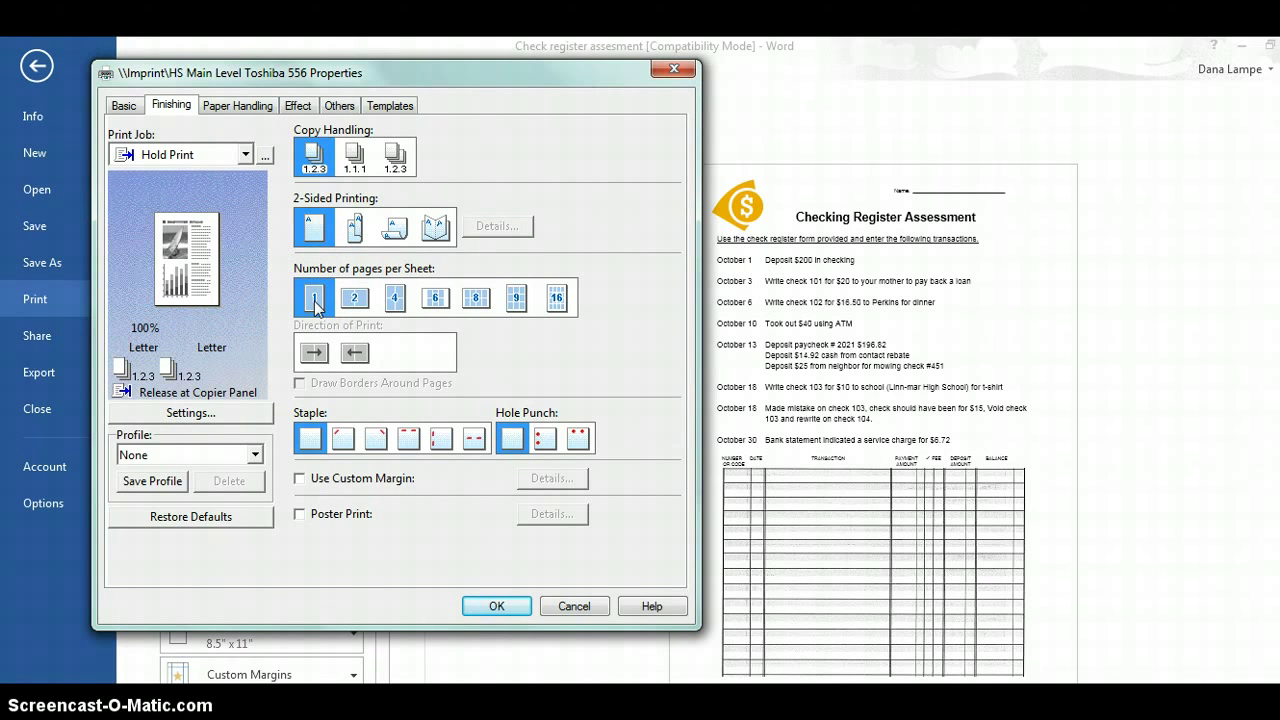
{"action": "left_click", "coordinate": [355, 298]}
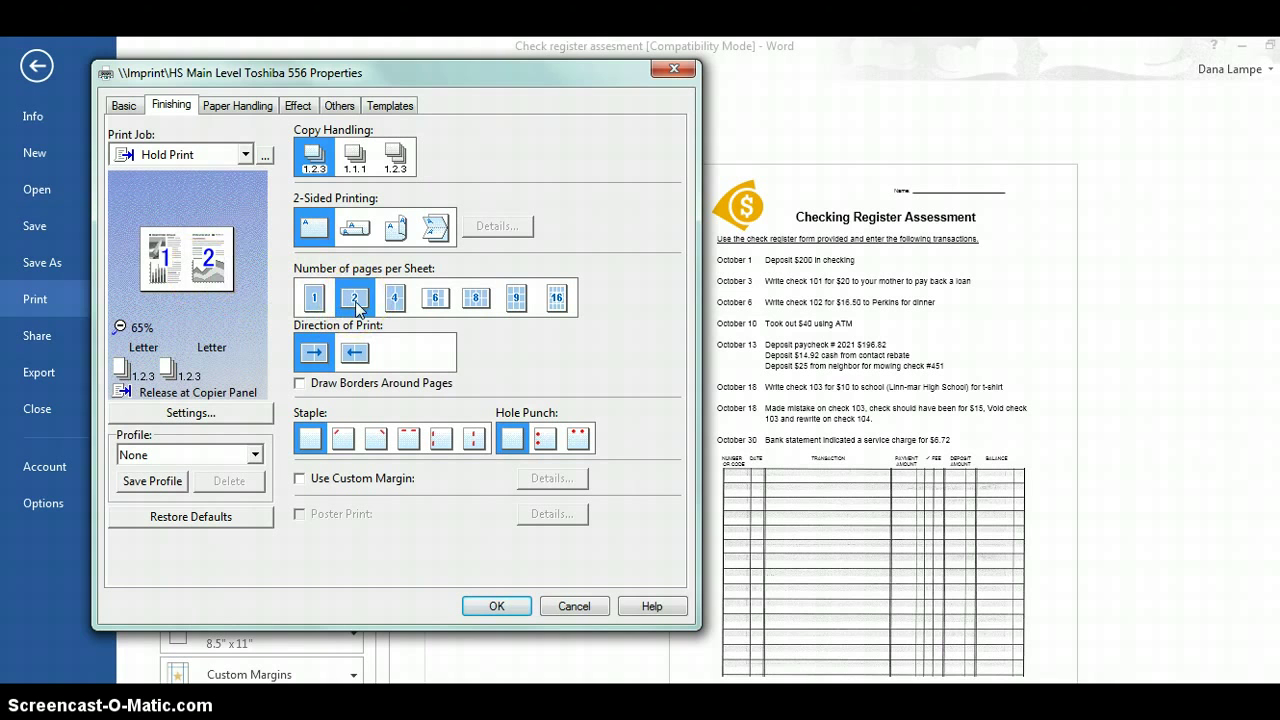
{"action": "left_click", "coordinate": [394, 302]}
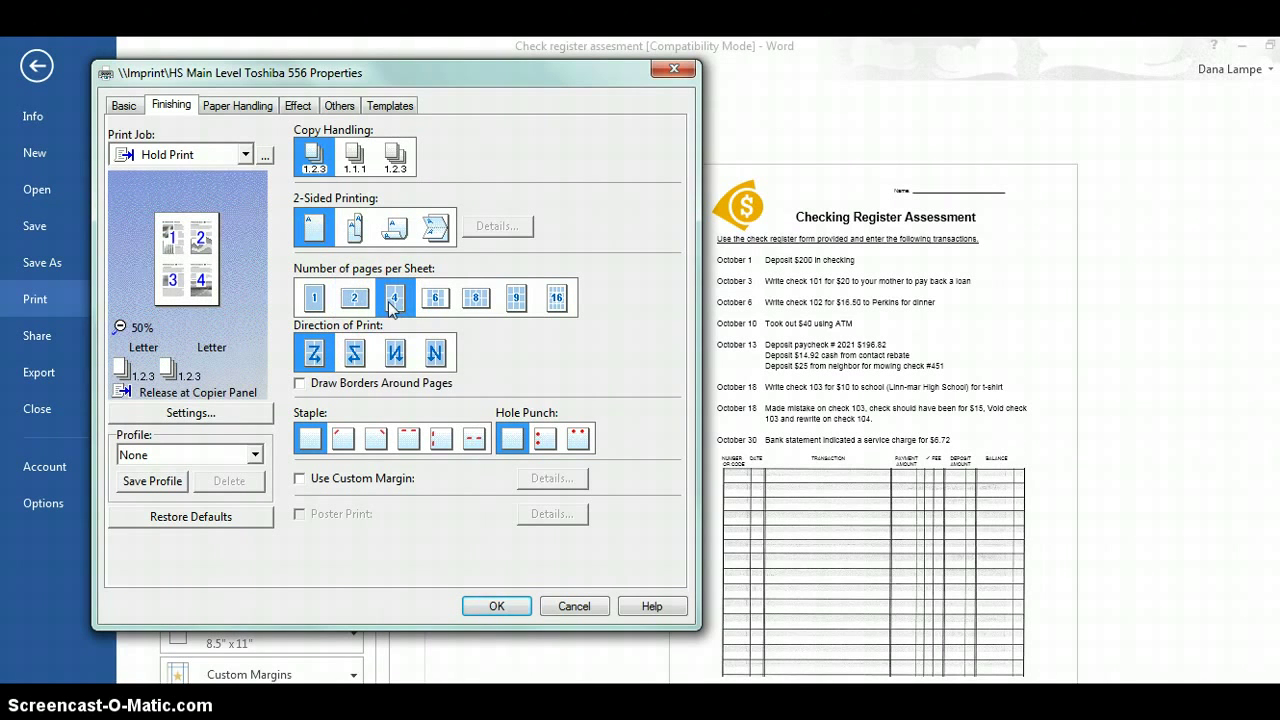
{"action": "left_click", "coordinate": [557, 302]}
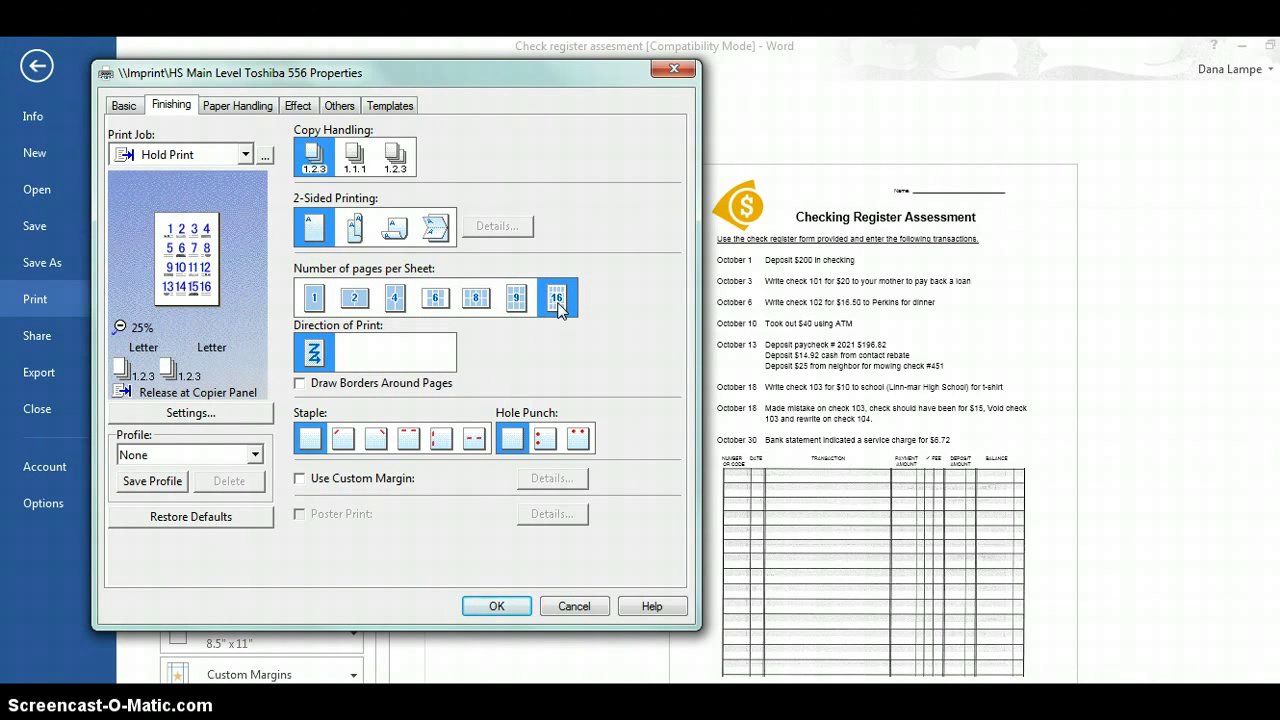
{"action": "left_click", "coordinate": [355, 297]}
{"action": "left_click", "coordinate": [393, 298]}
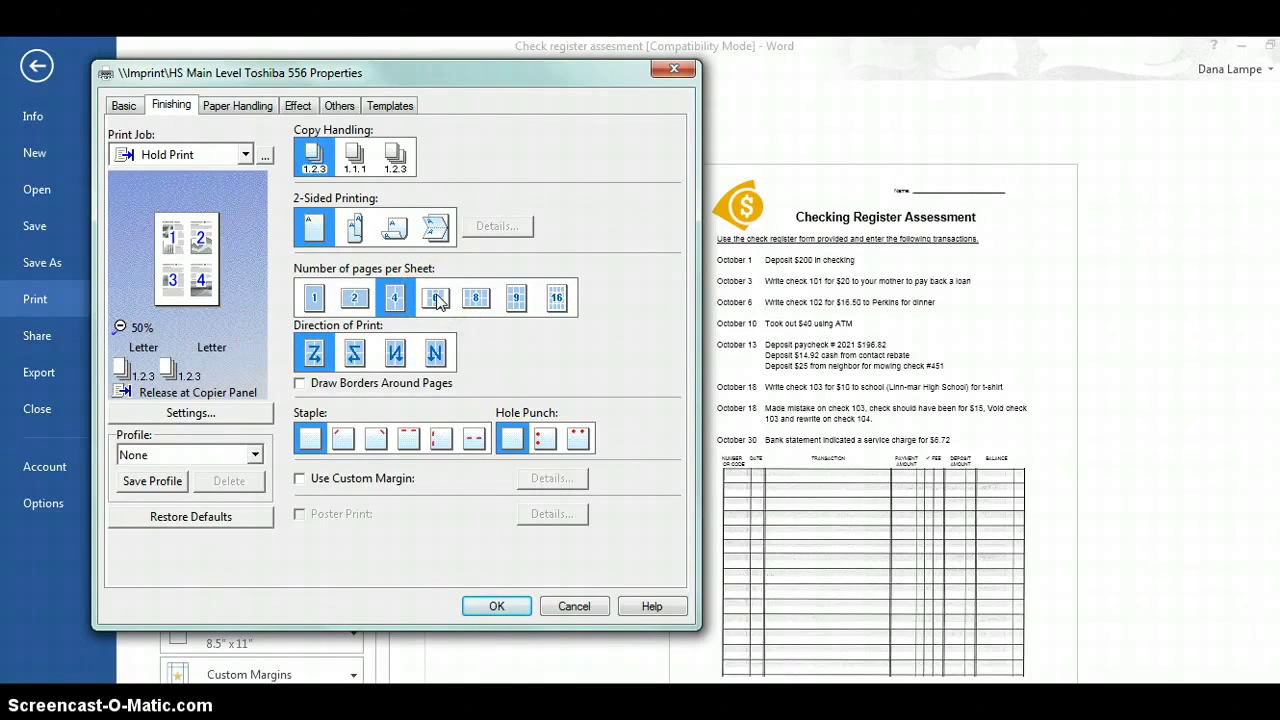
{"action": "left_click", "coordinate": [356, 301]}
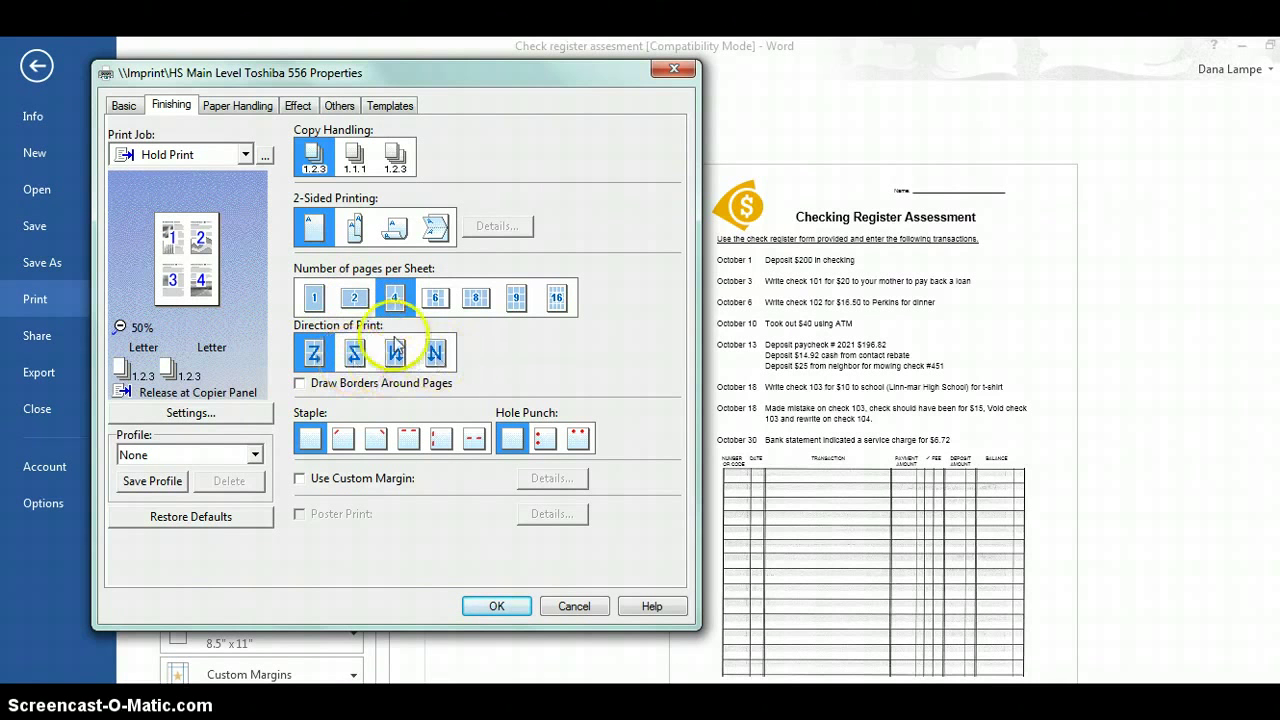
{"action": "left_click", "coordinate": [313, 300]}
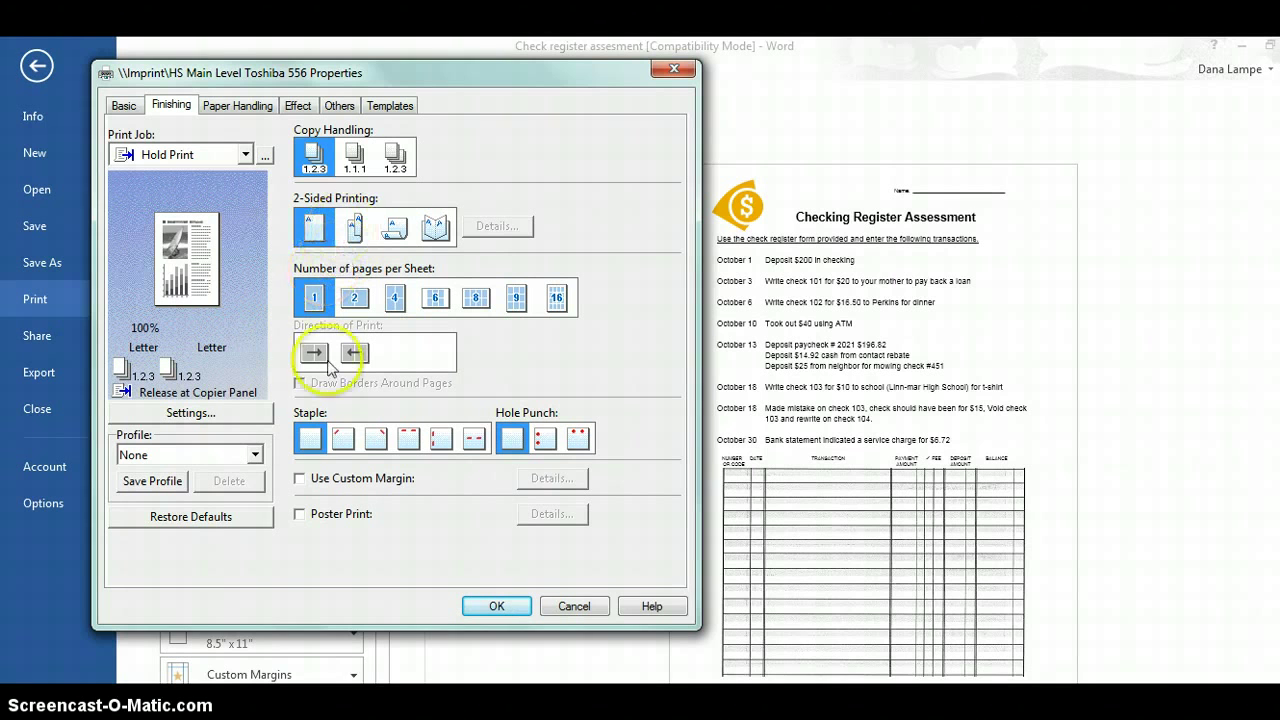
Try the staple positions one after another, from the single upper-left corner staple to the double middle staples, with hole punching off
{"action": "left_click", "coordinate": [341, 440]}
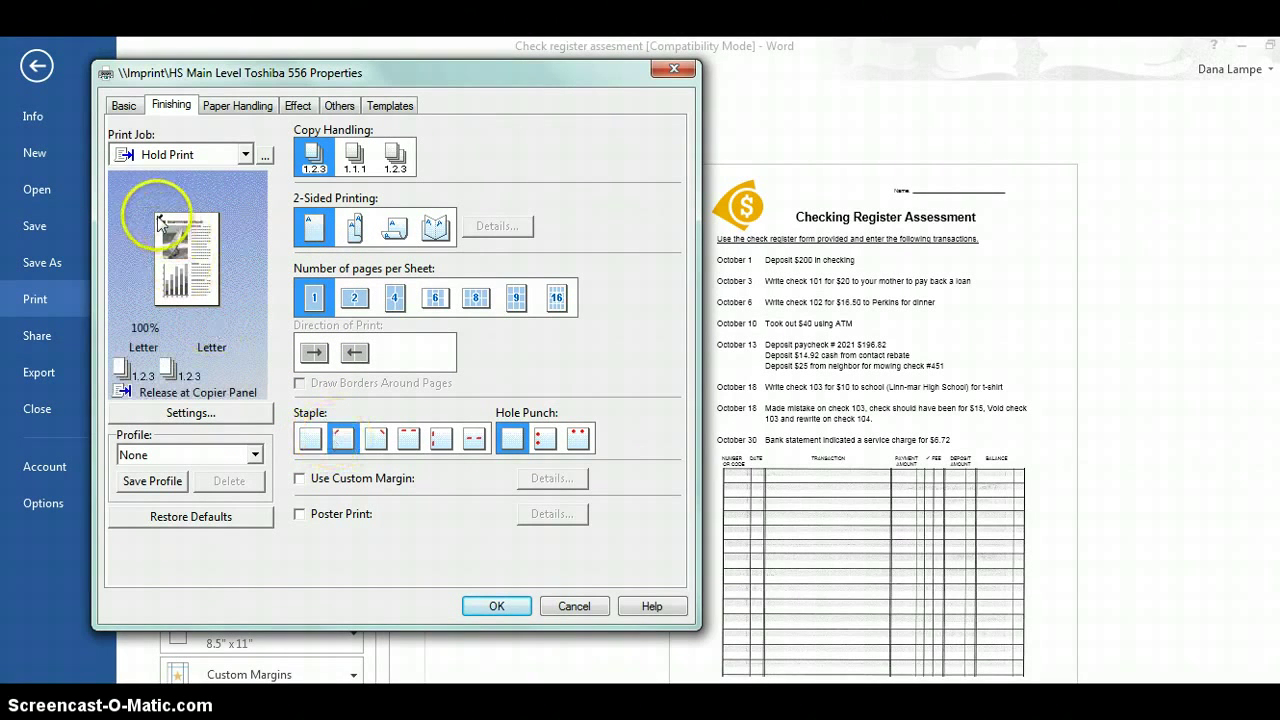
{"action": "left_click", "coordinate": [376, 438]}
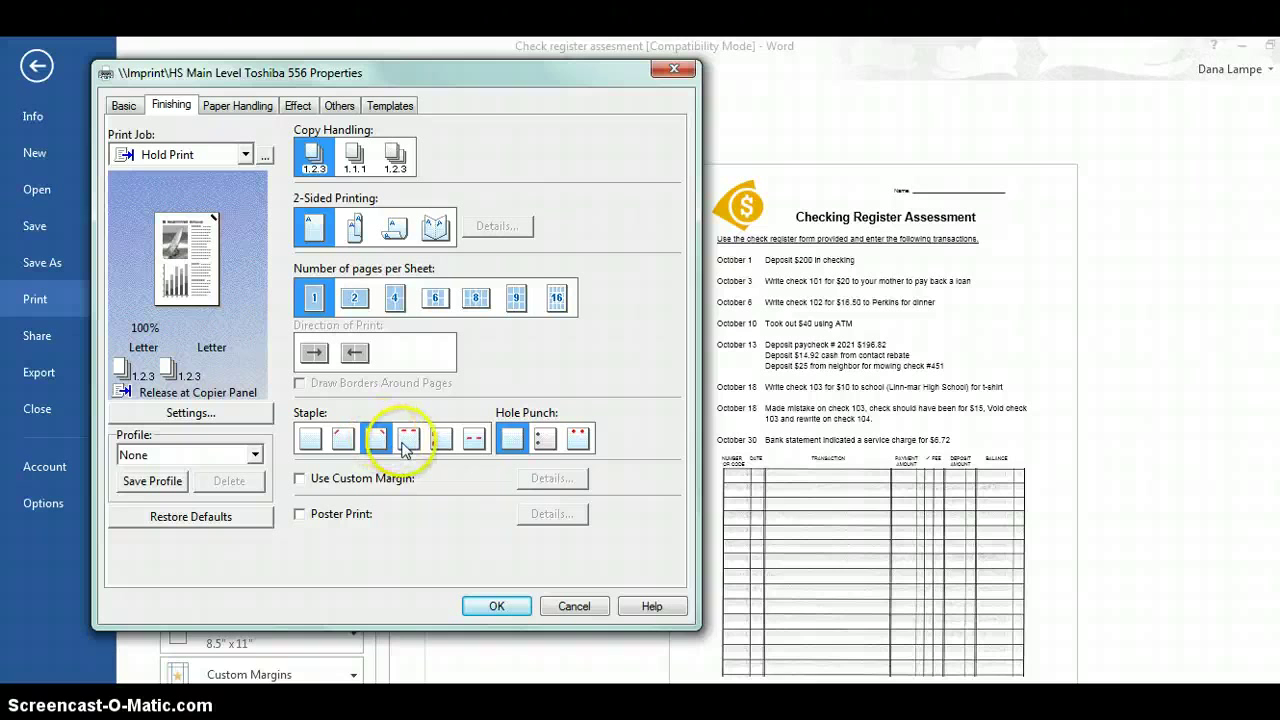
{"action": "left_click", "coordinate": [405, 446]}
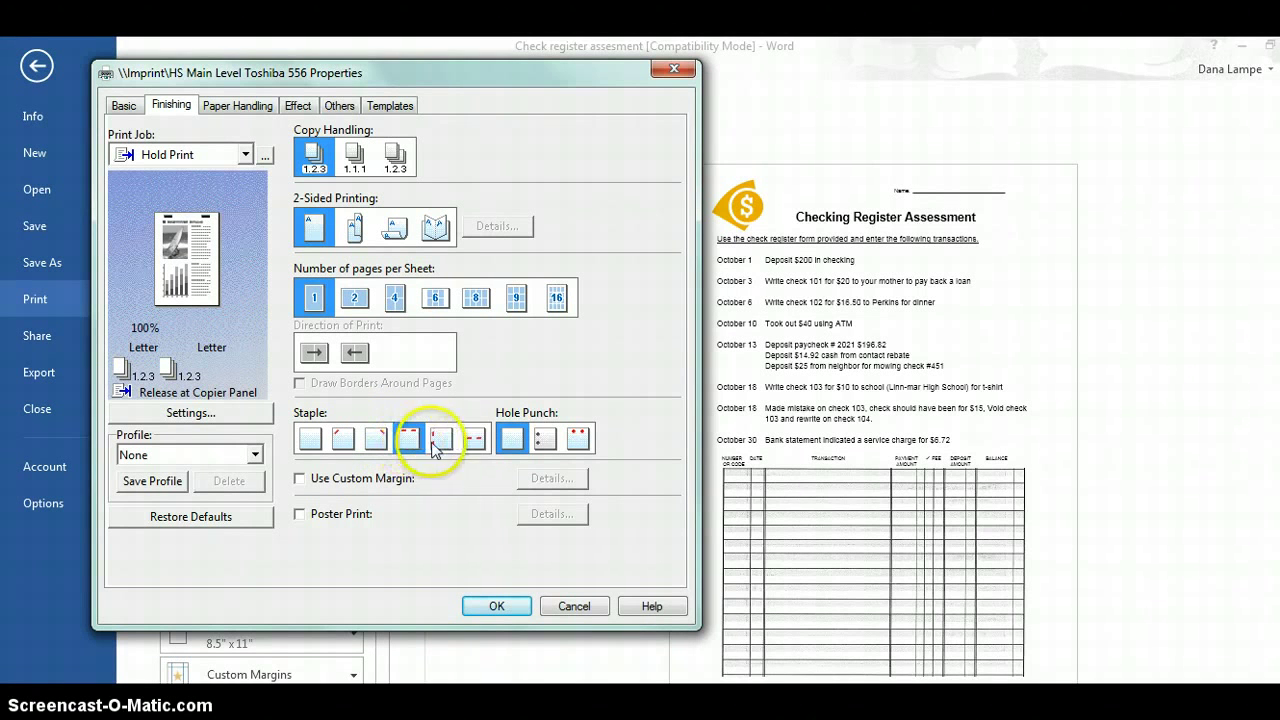
{"action": "left_click", "coordinate": [441, 444]}
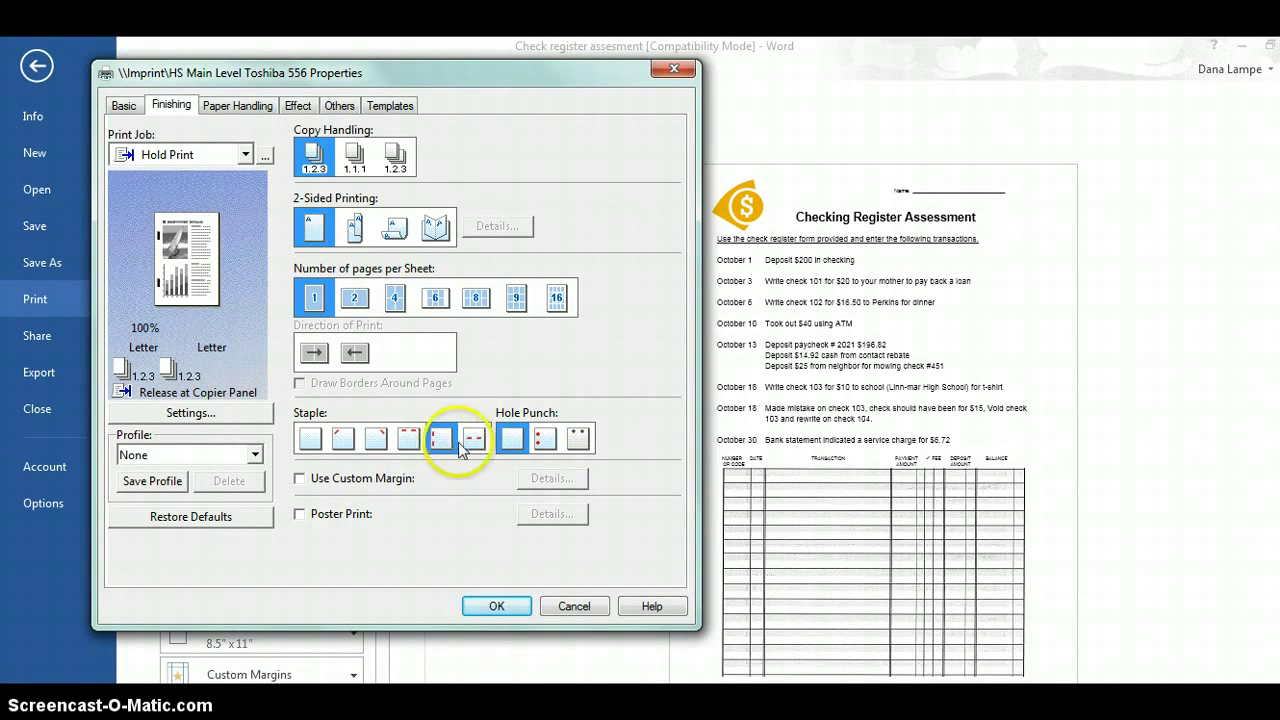
{"action": "left_click", "coordinate": [470, 444]}
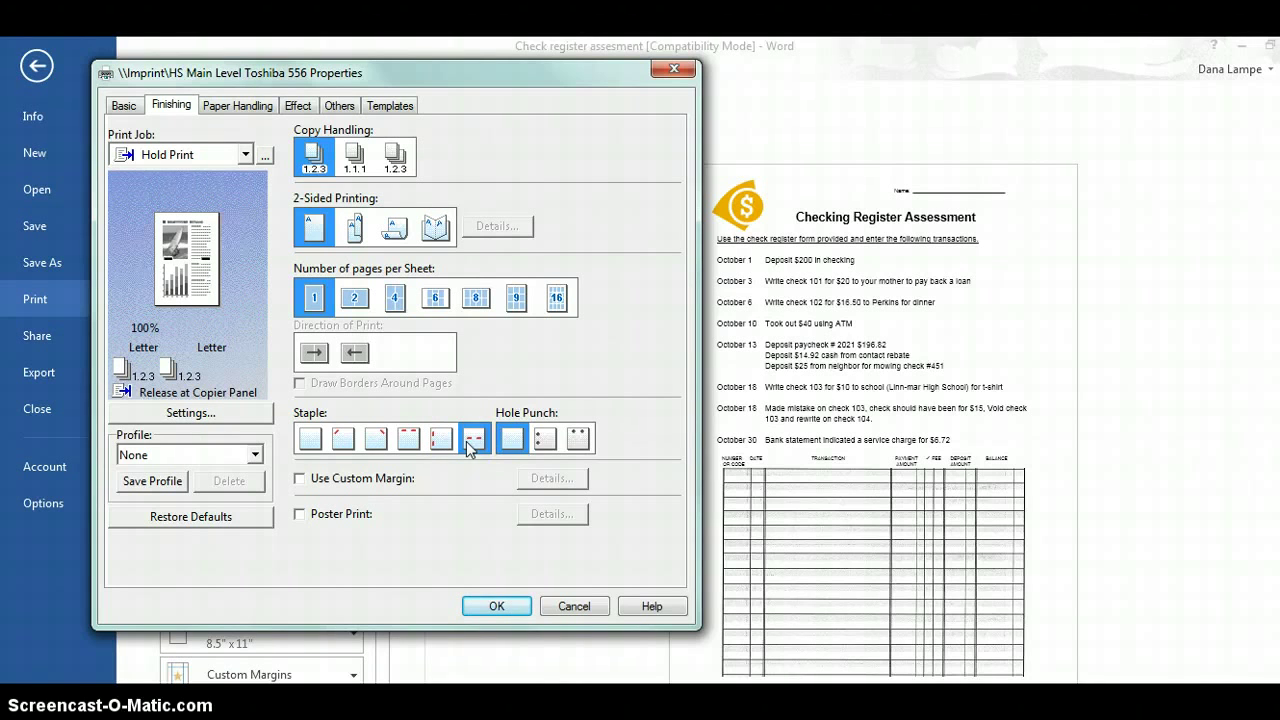
{"action": "left_click", "coordinate": [512, 440]}
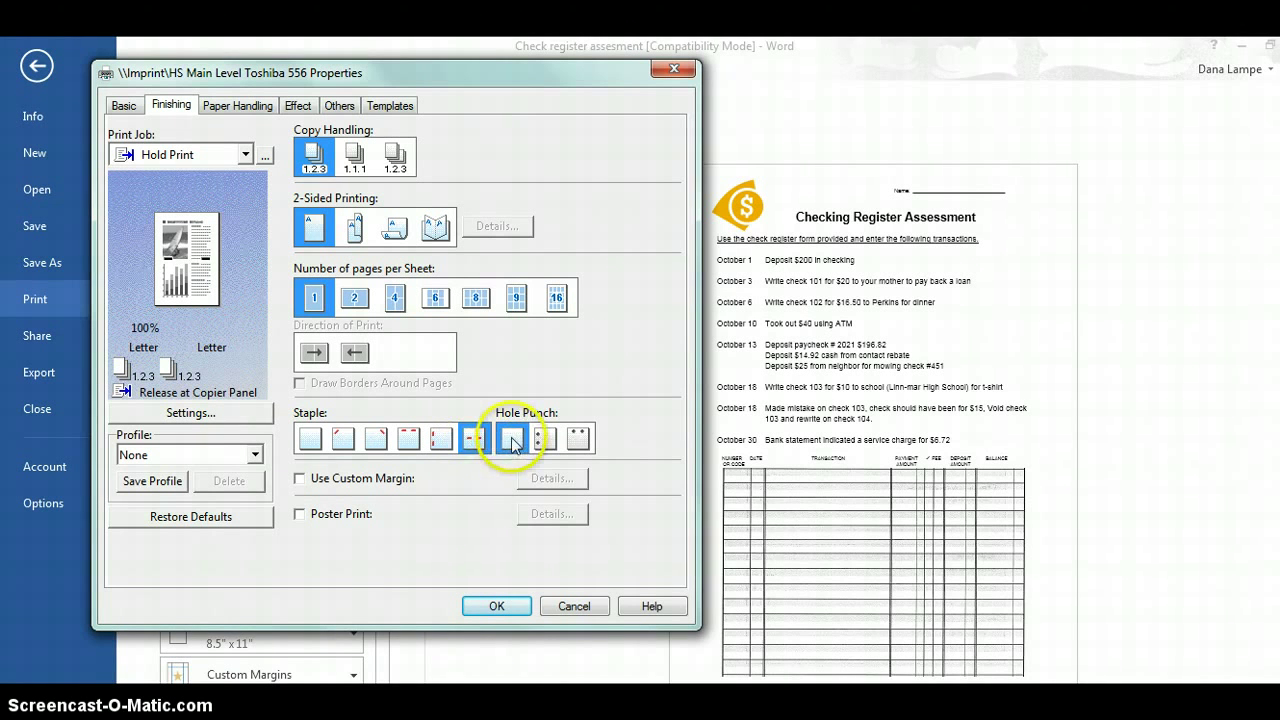
Turn off stapling, try hole punching along the page's left edge, and choose hole punching along its top edge
{"action": "left_click", "coordinate": [310, 440]}
{"action": "left_click", "coordinate": [545, 440]}
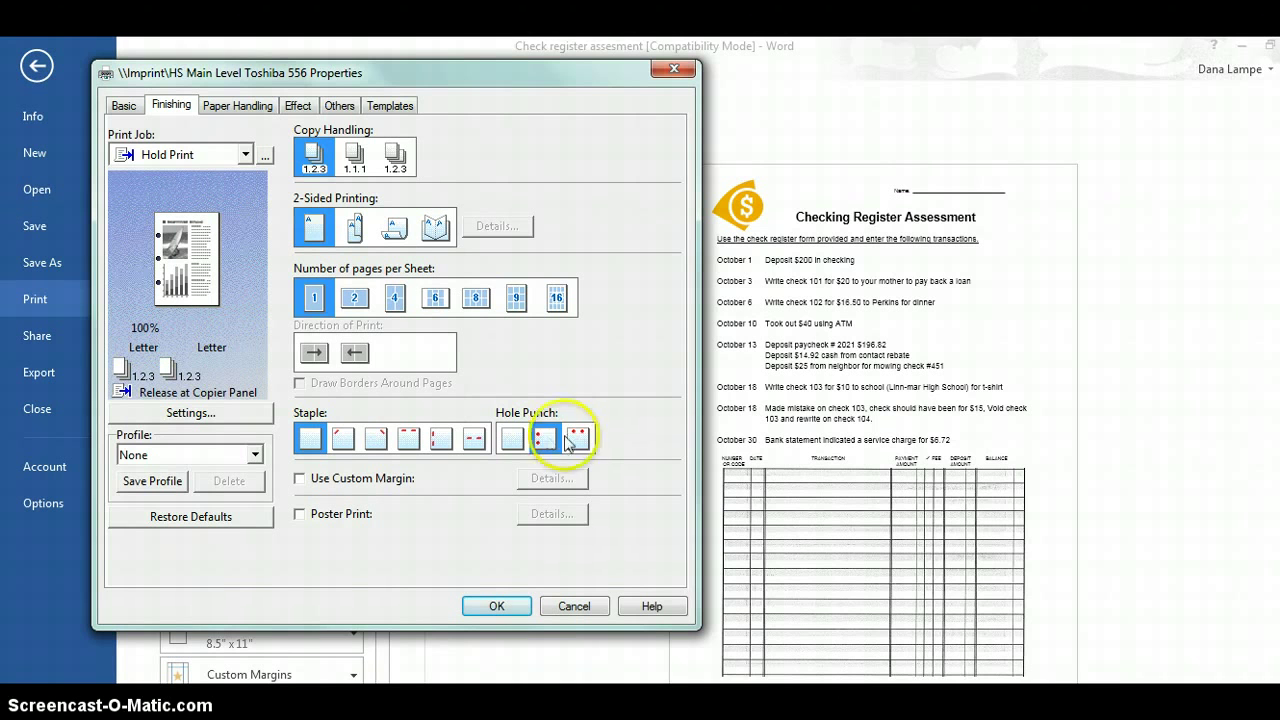
{"action": "left_click", "coordinate": [577, 440]}
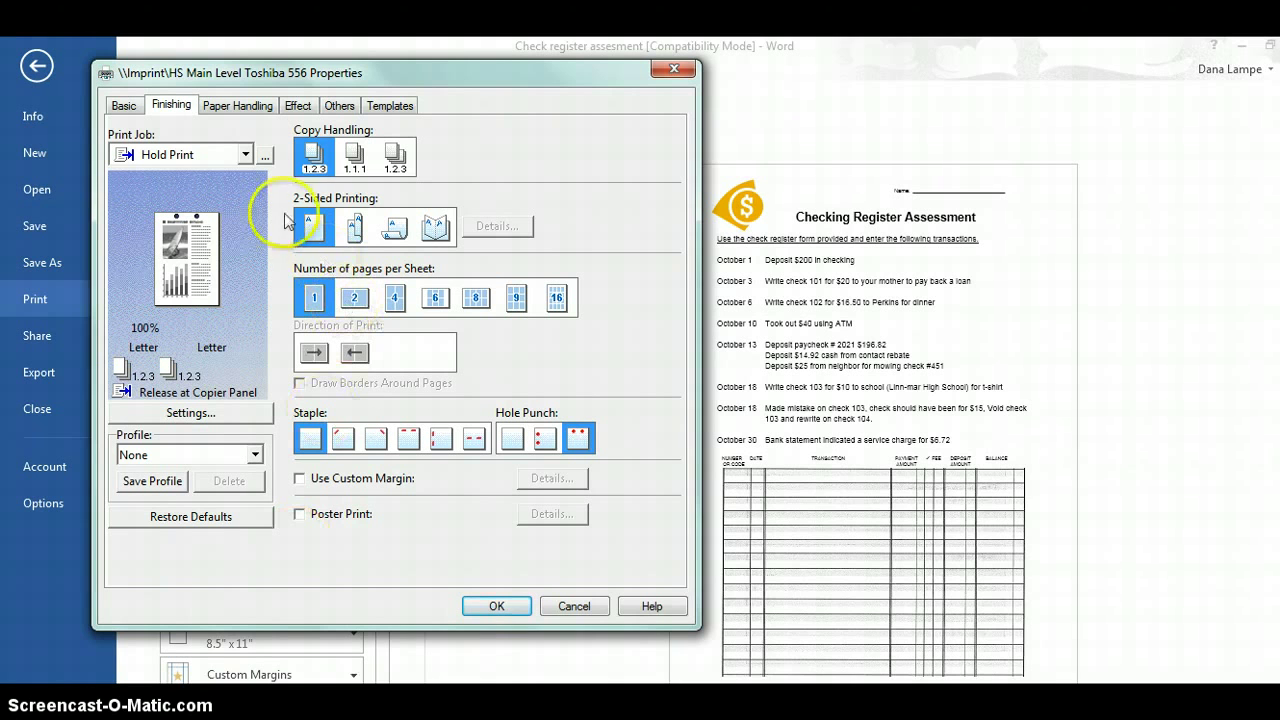
Try the Normal Print and Scheduled Print job types, viewing the schedule's date and time without changing them
{"action": "left_click", "coordinate": [245, 157]}
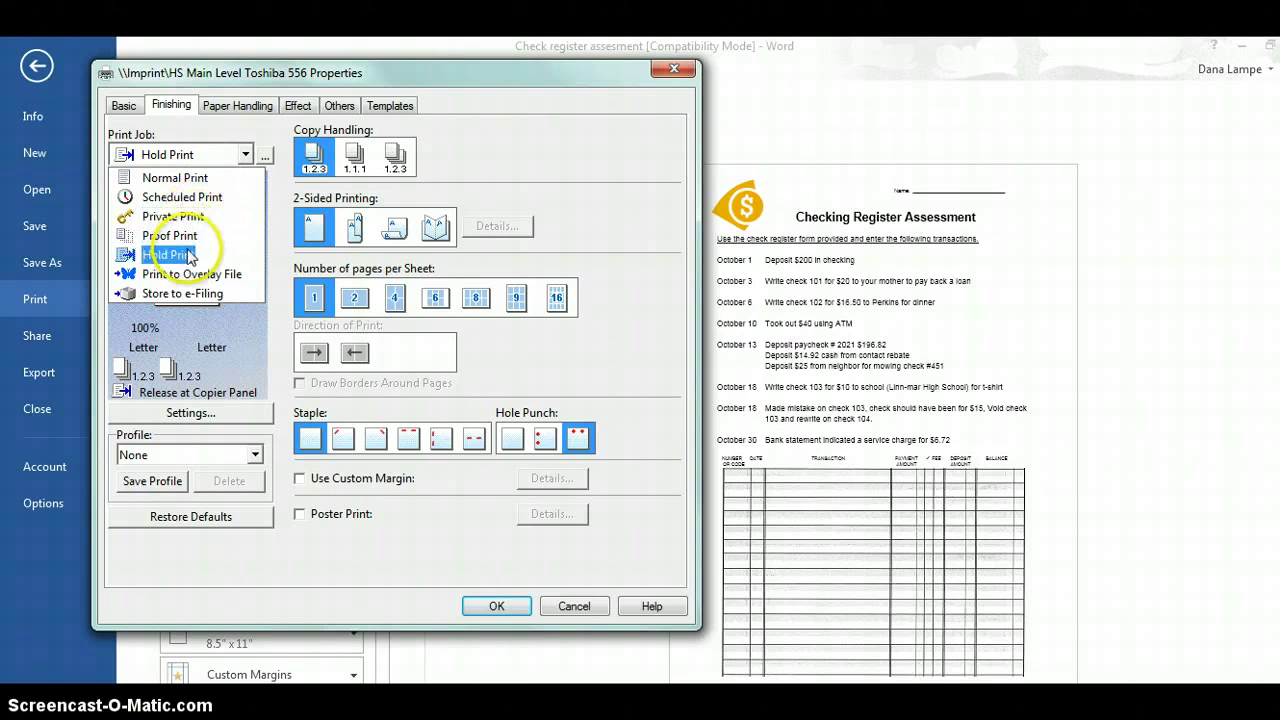
{"action": "left_click", "coordinate": [193, 178]}
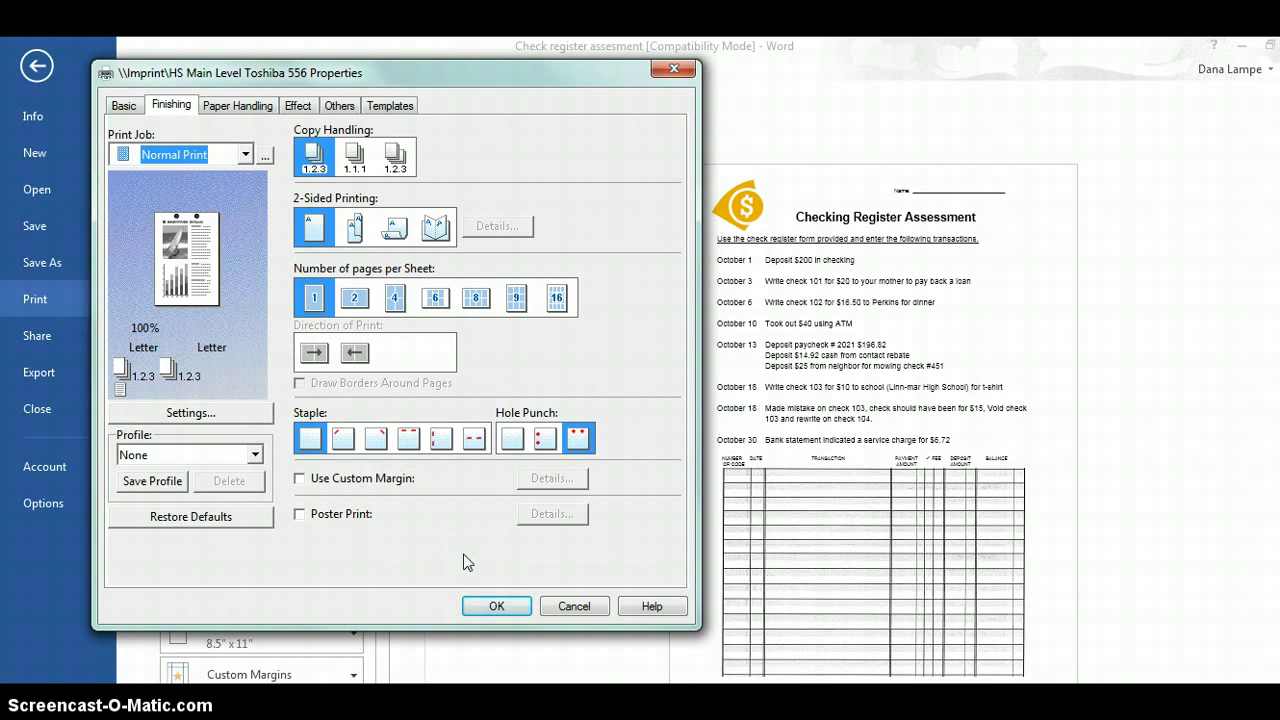
{"action": "left_click", "coordinate": [244, 156]}
{"action": "left_click", "coordinate": [210, 197]}
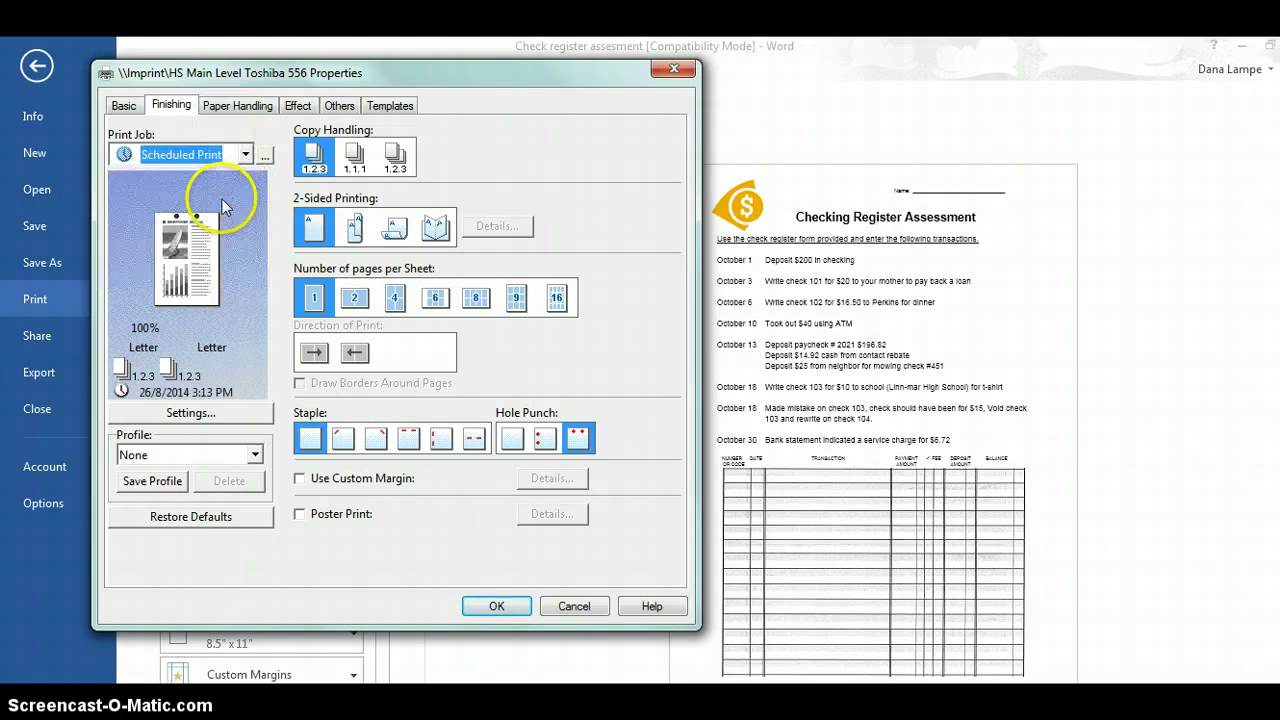
{"action": "left_click", "coordinate": [266, 158]}
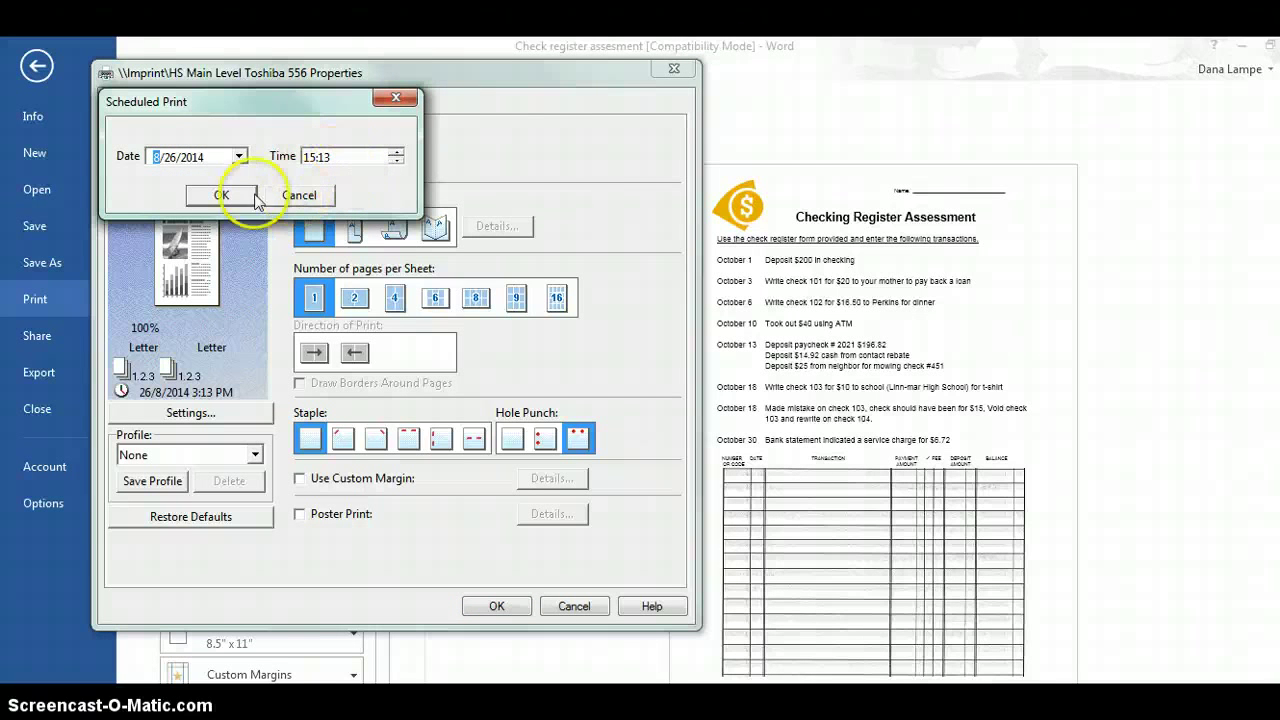
{"action": "left_click", "coordinate": [290, 196]}
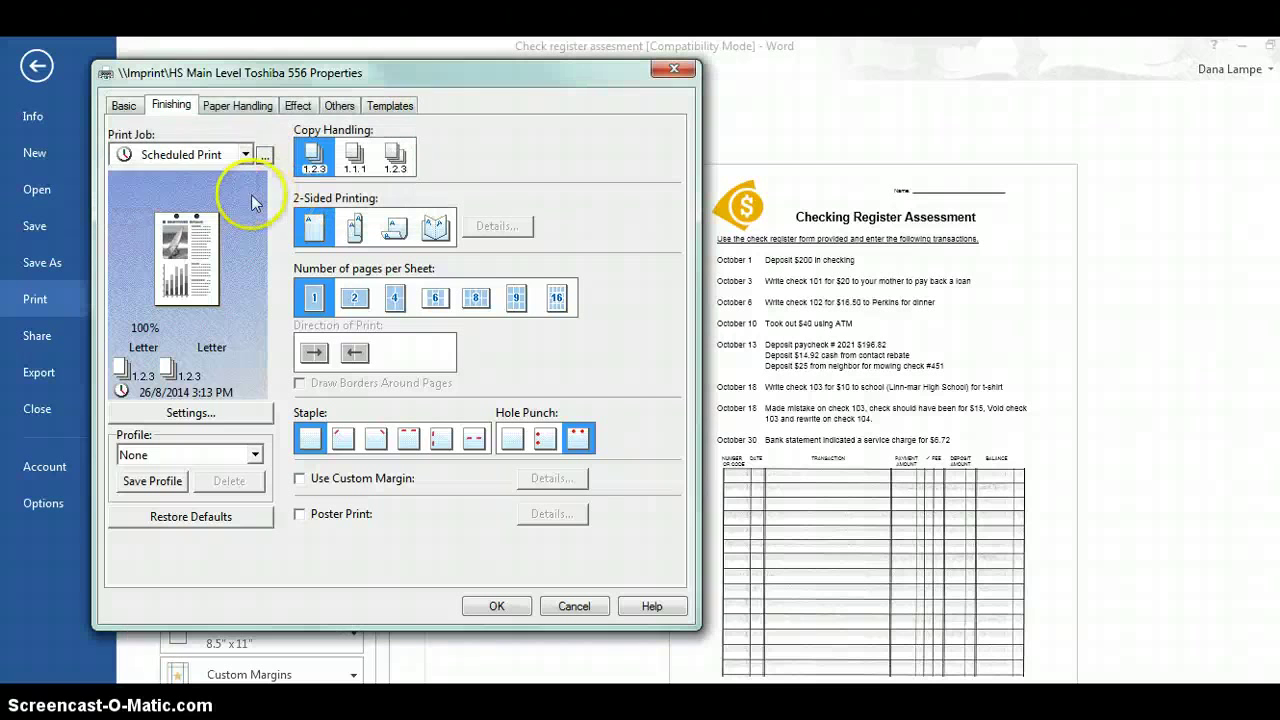
Try the Private Print job type, clear the password in its password dialog and cancel the dialog
{"action": "left_click", "coordinate": [246, 157]}
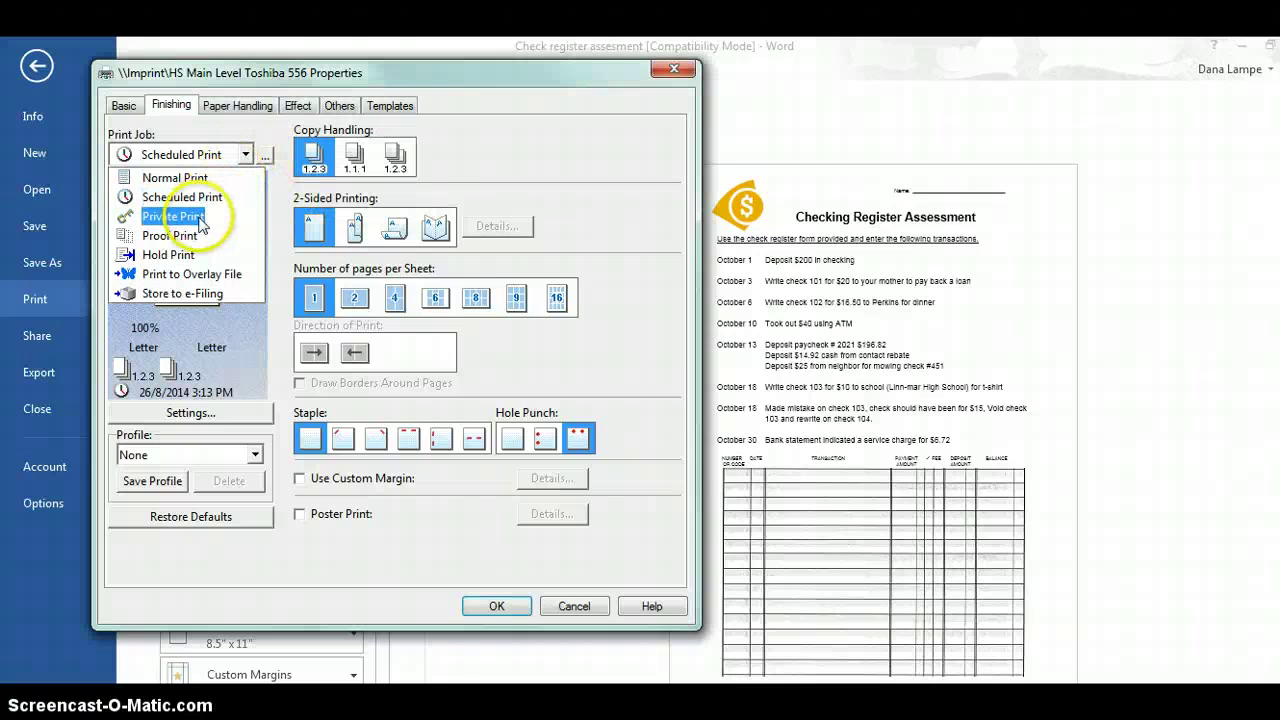
{"action": "left_click", "coordinate": [198, 215]}
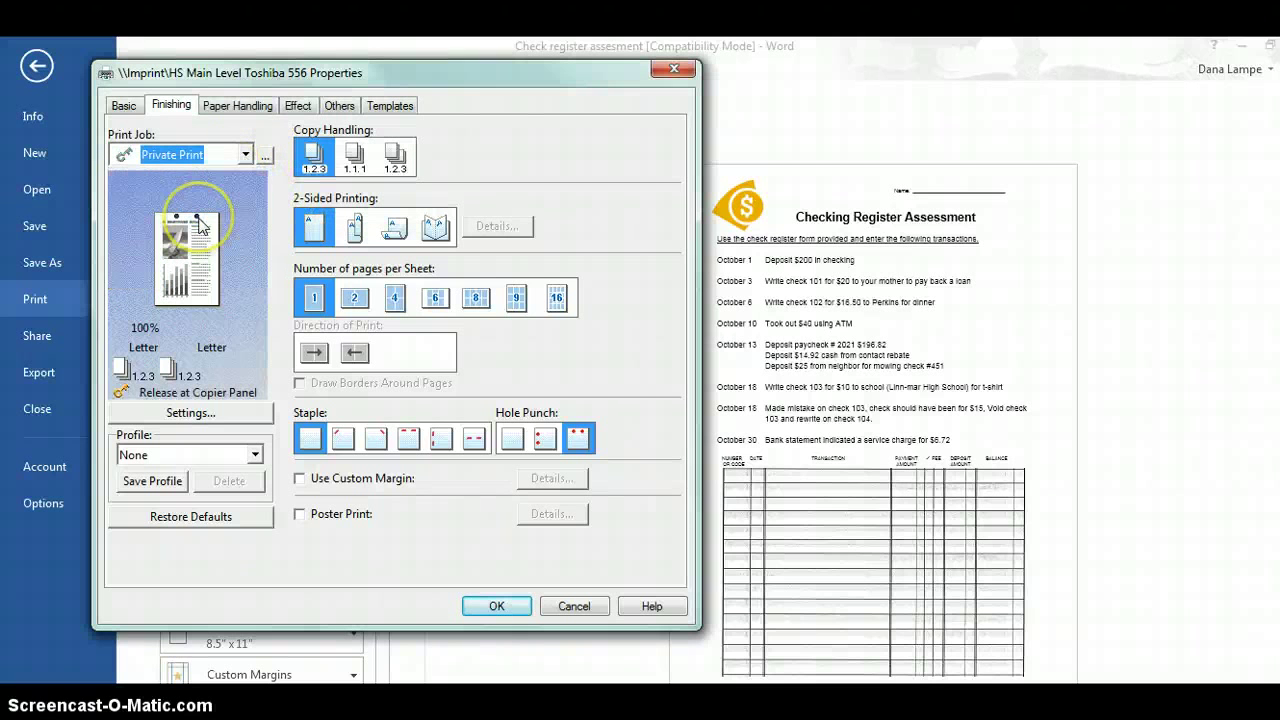
{"action": "left_click", "coordinate": [266, 160]}
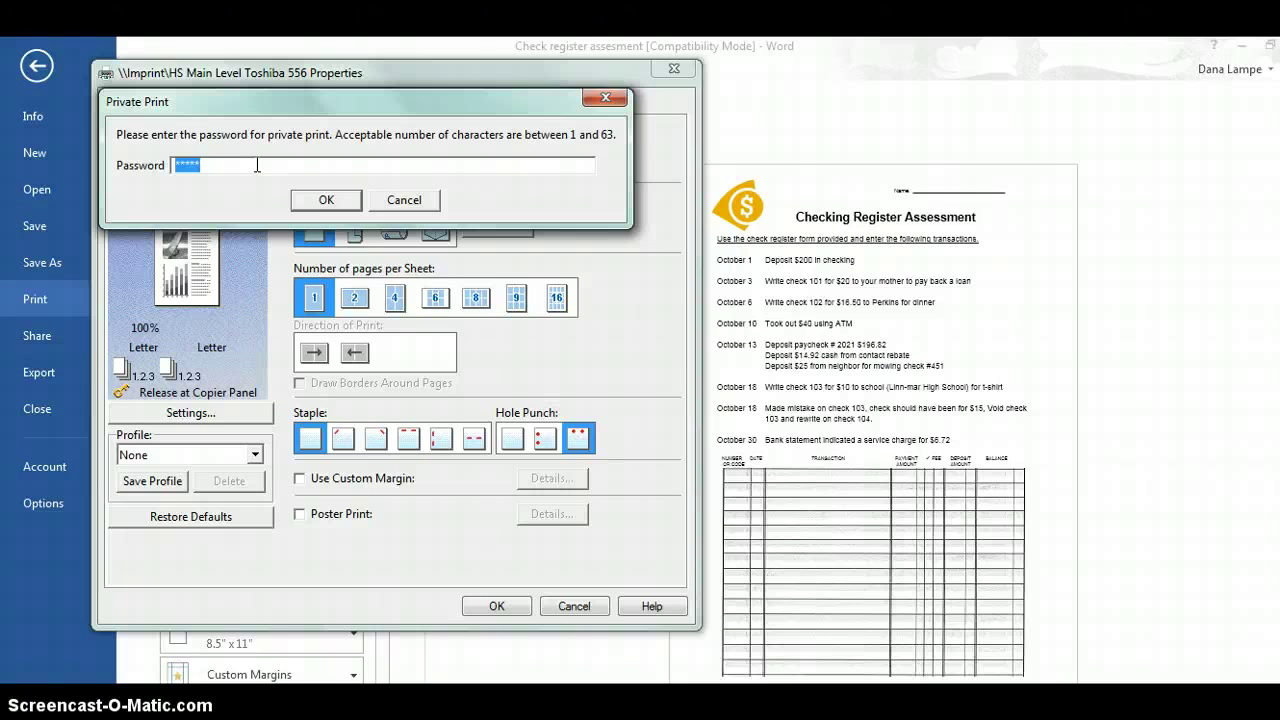
{"action": "key", "text": "BackSpace"}
{"action": "left_click", "coordinate": [403, 200]}
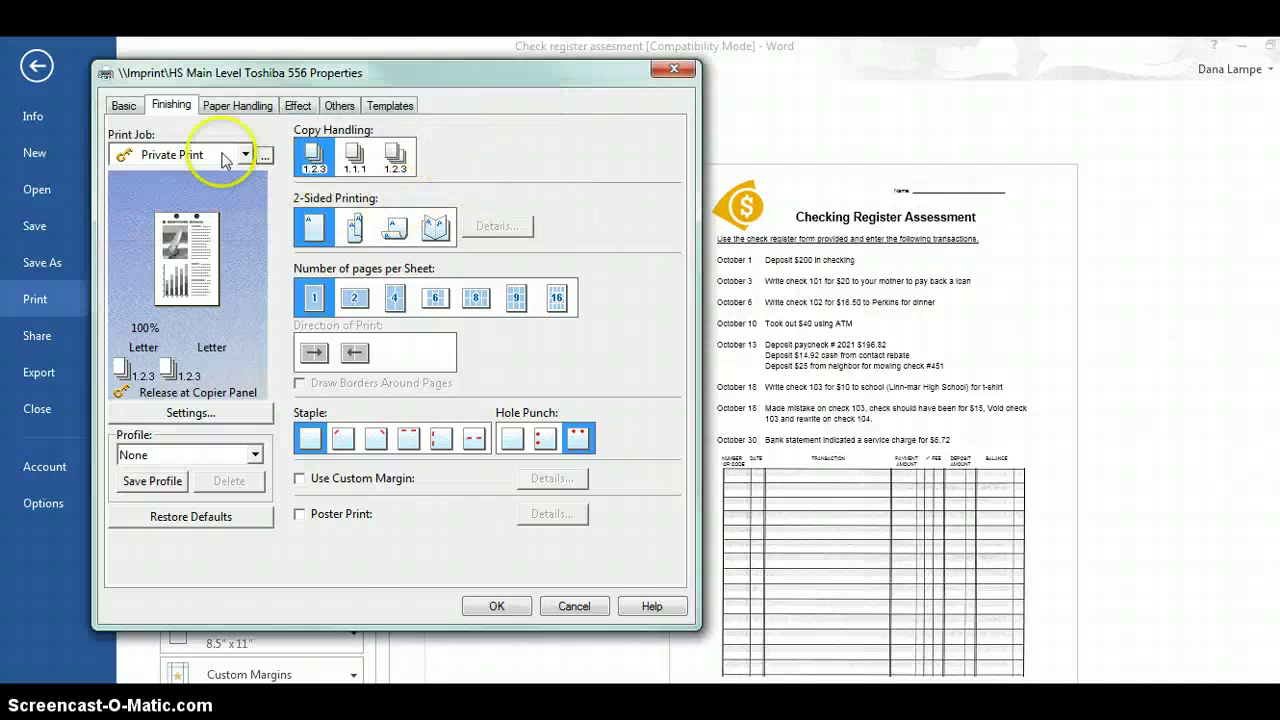
Set the print job type to Hold Print and return to the basic print settings
{"action": "left_click", "coordinate": [245, 156]}
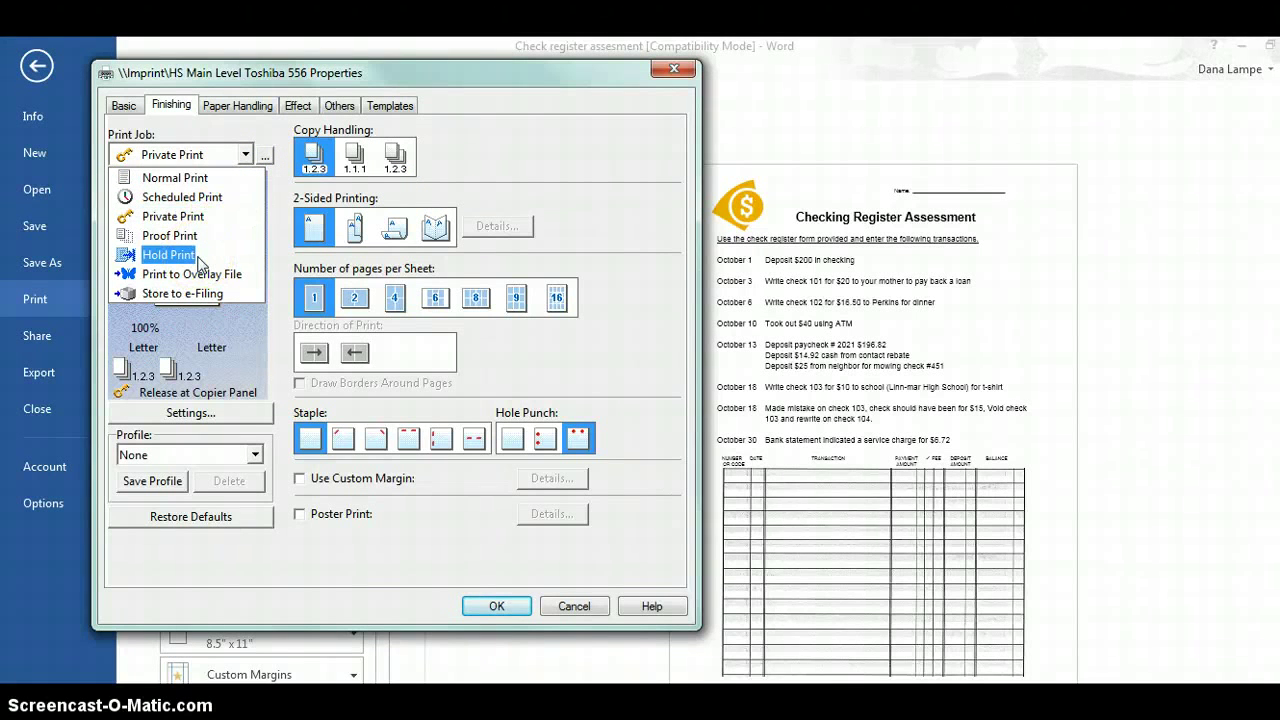
{"action": "left_click", "coordinate": [168, 255]}
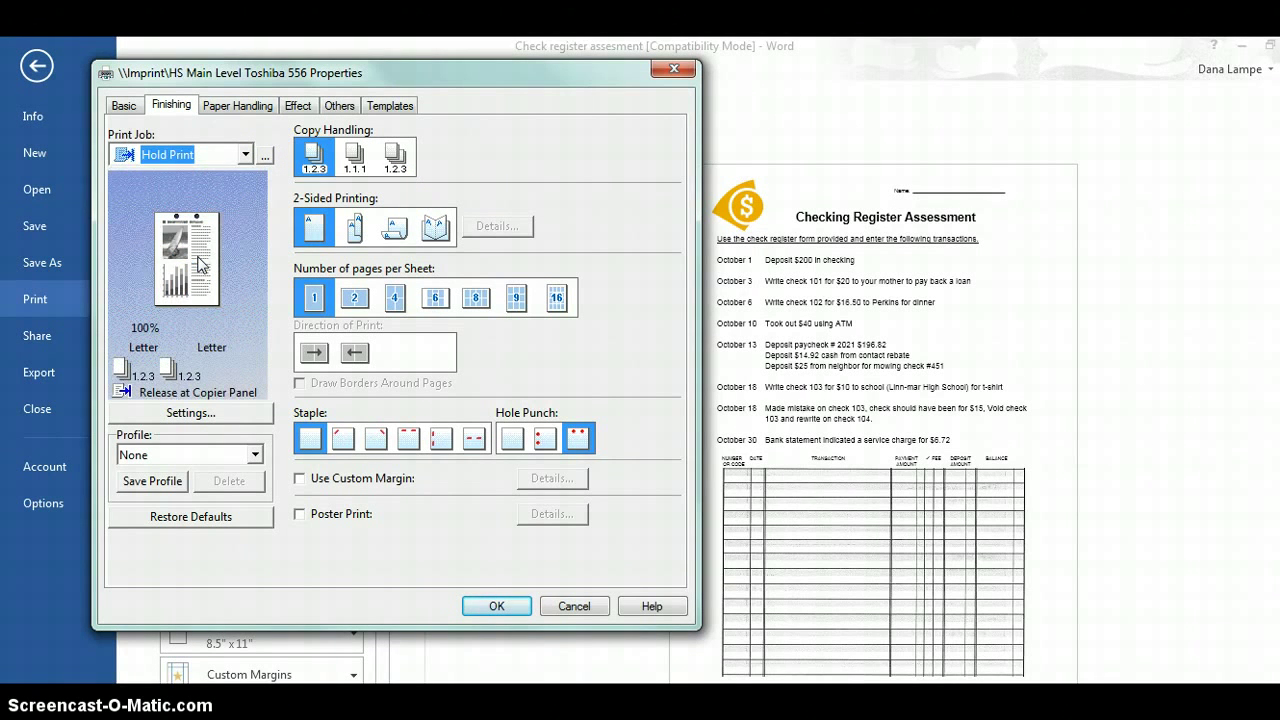
{"action": "left_click", "coordinate": [219, 245]}
{"action": "left_click", "coordinate": [492, 612]}
{"action": "left_click", "coordinate": [122, 106]}
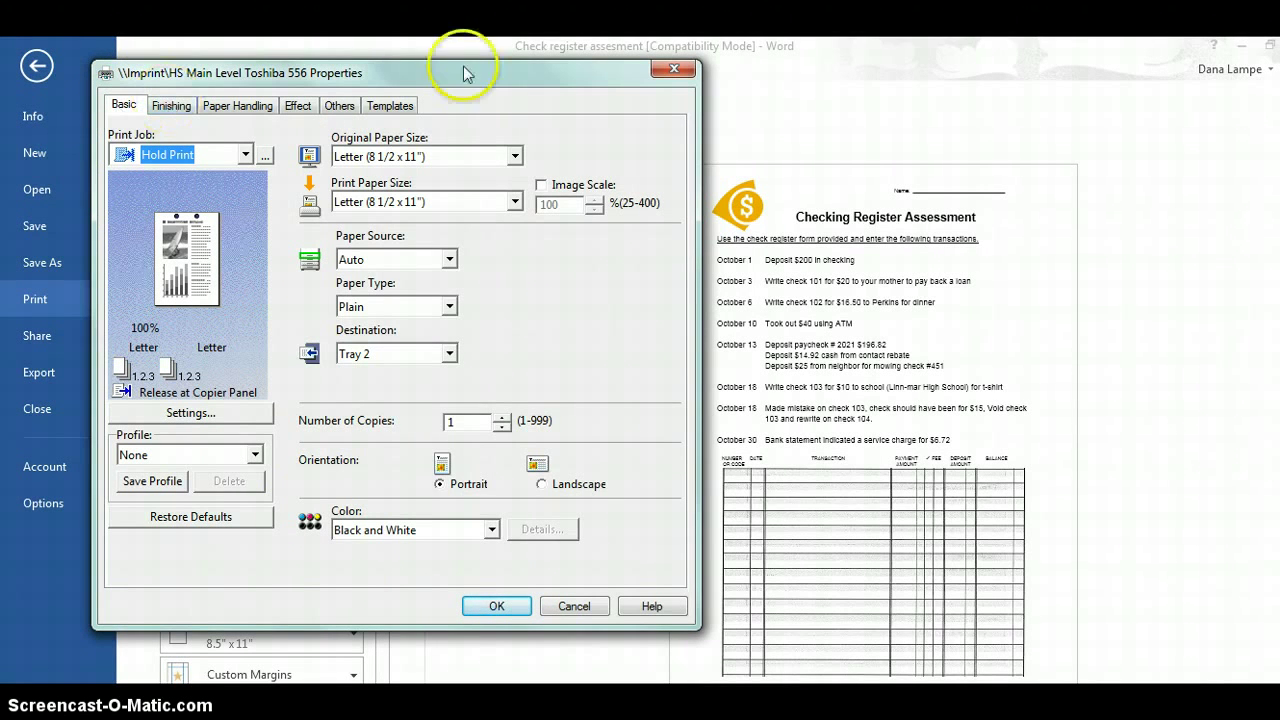